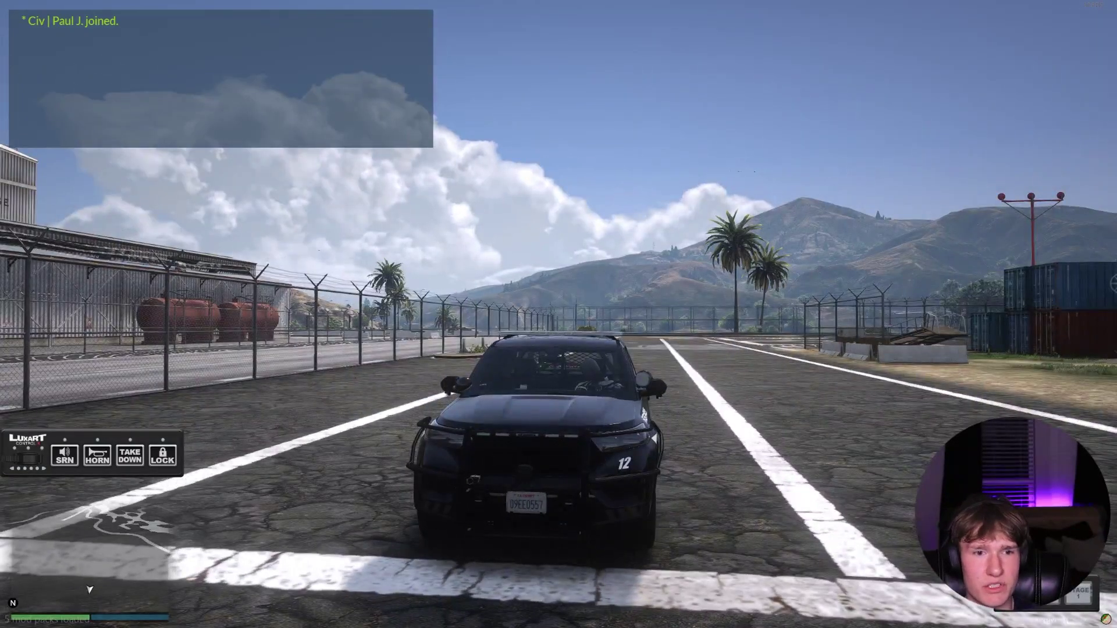
pyautogui.press('q')
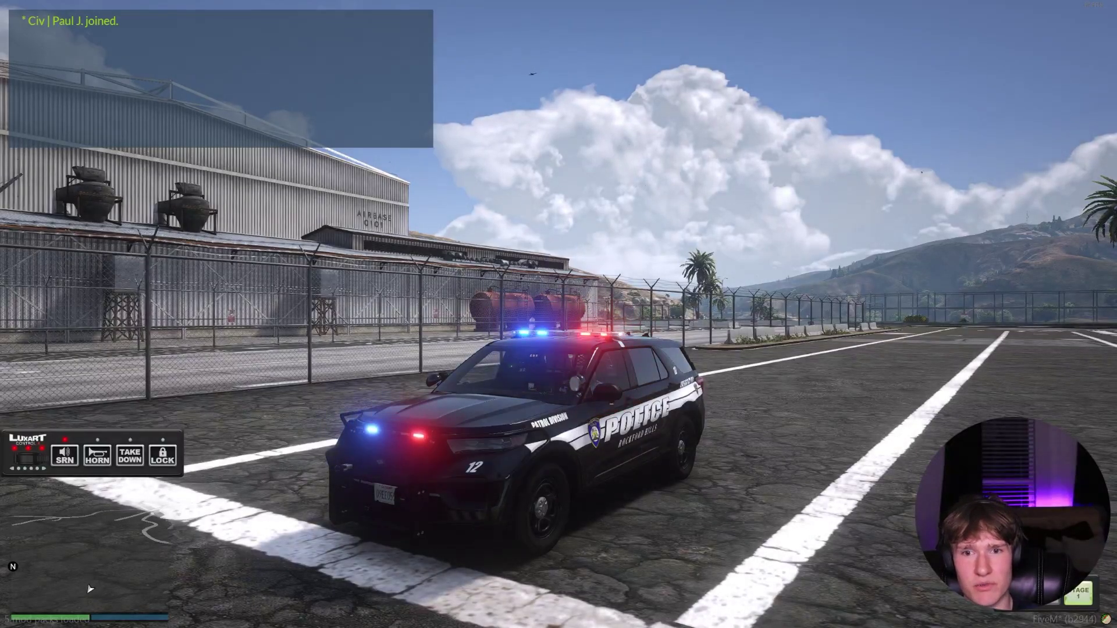
pyautogui.press('f')
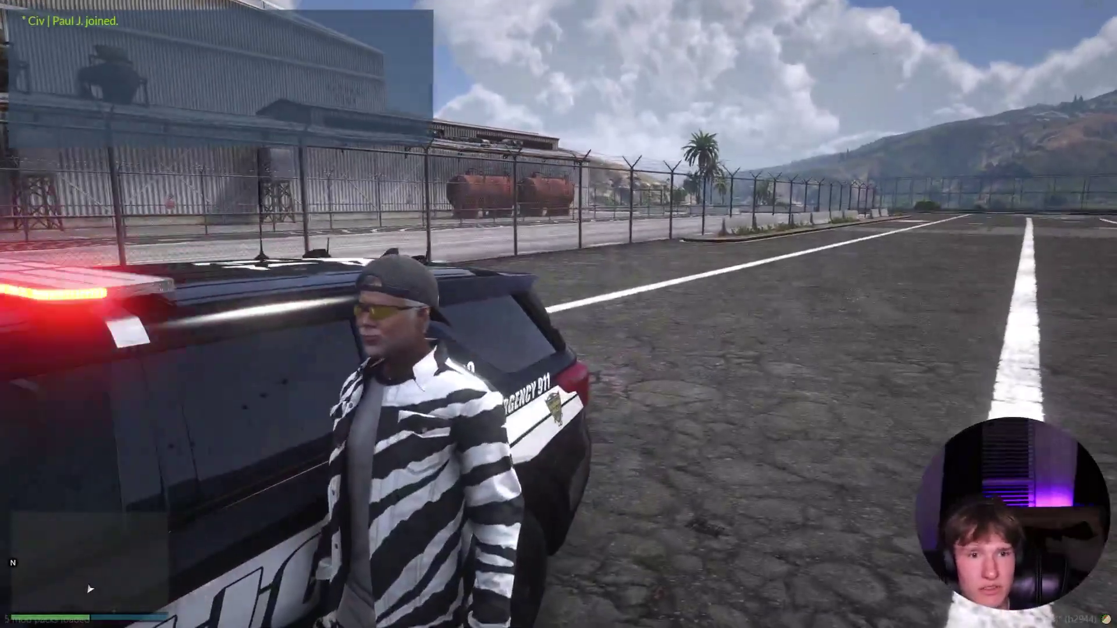
pyautogui.press('f')
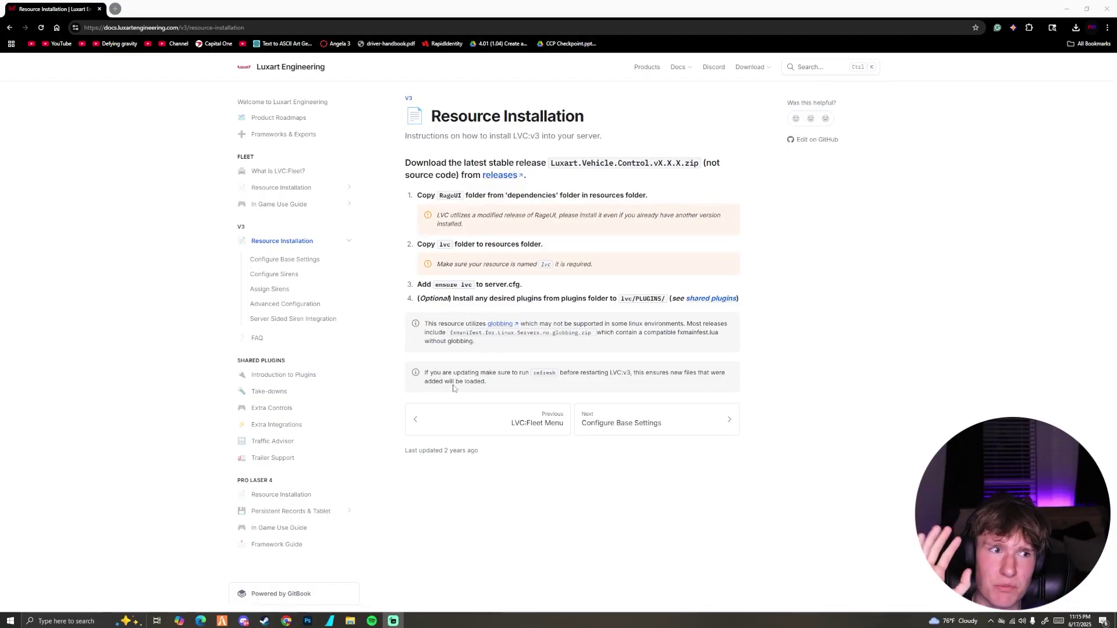
# Step: Download luxart-vehicle-control-3.2.9.zip from the releases linked in the installation guide, open the archive and dismiss the WinRAR licence reminder
pyautogui.click(501, 183)
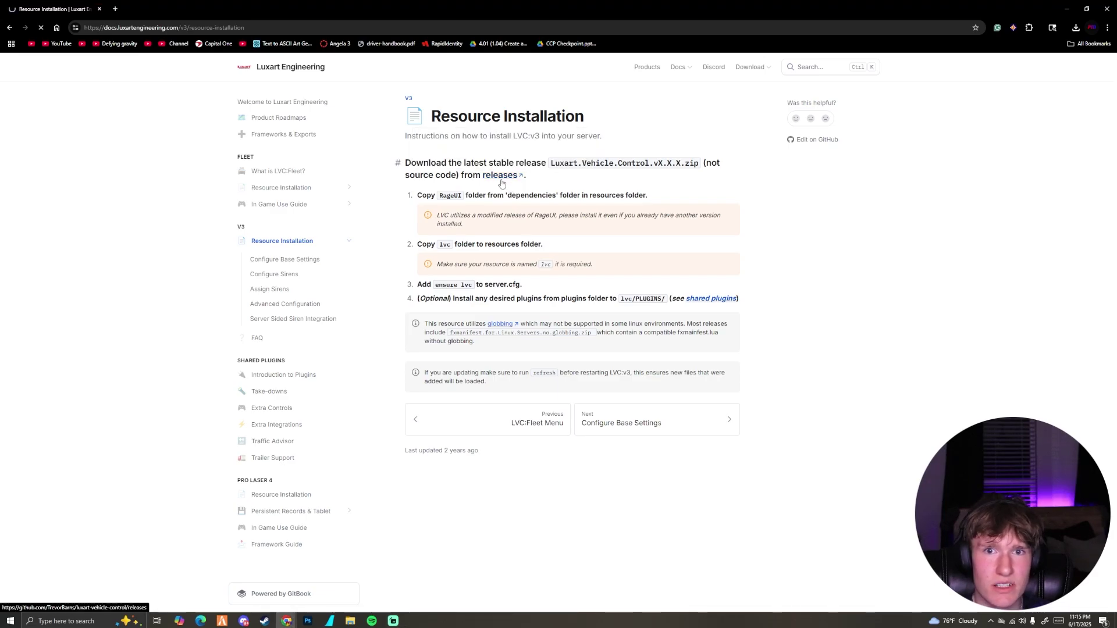
pyautogui.scroll(-1, 527, 300)
pyautogui.scroll(-12, 527, 300)
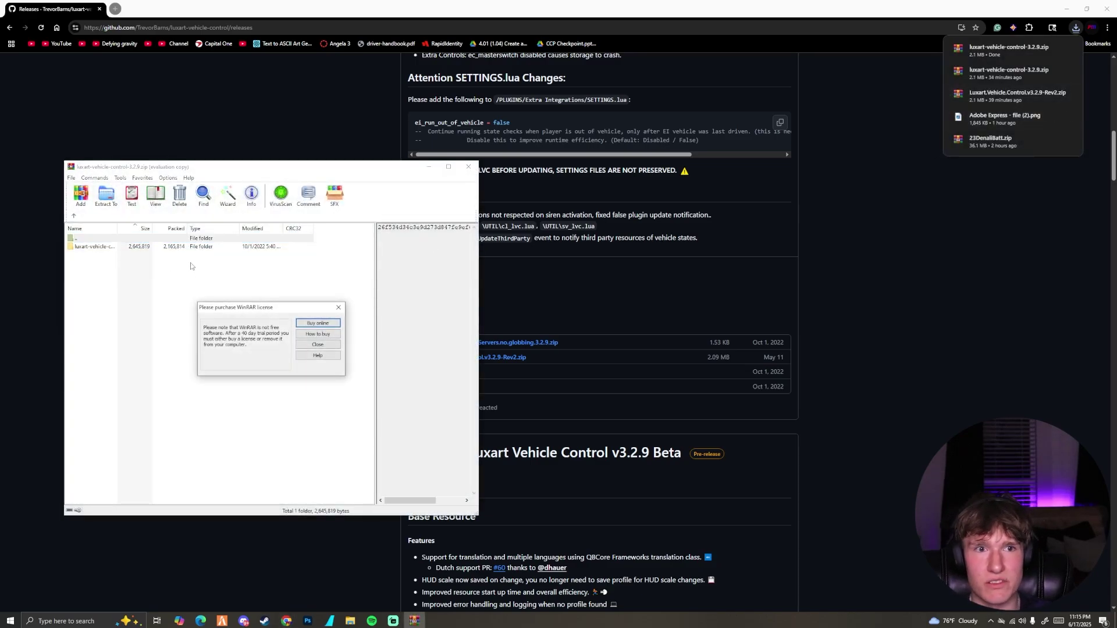
pyautogui.click(312, 344)
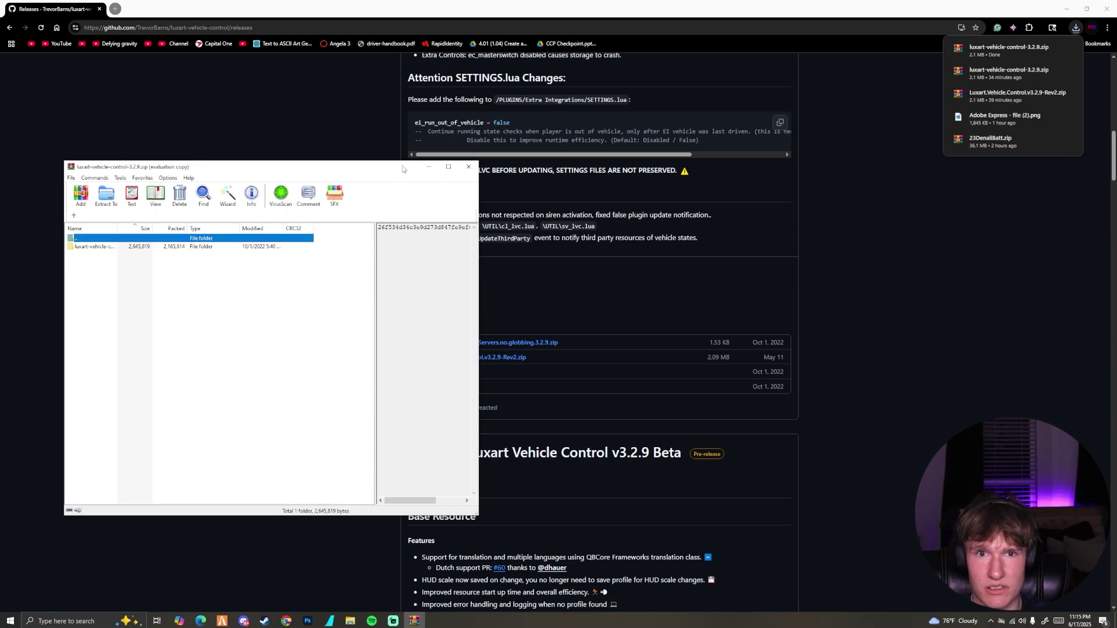
# Step: Arrange the archive window beside the serverlocalhost folder on the desktop and open the server's resources folder
pyautogui.moveTo(401, 169); pyautogui.dragTo(351, 167)
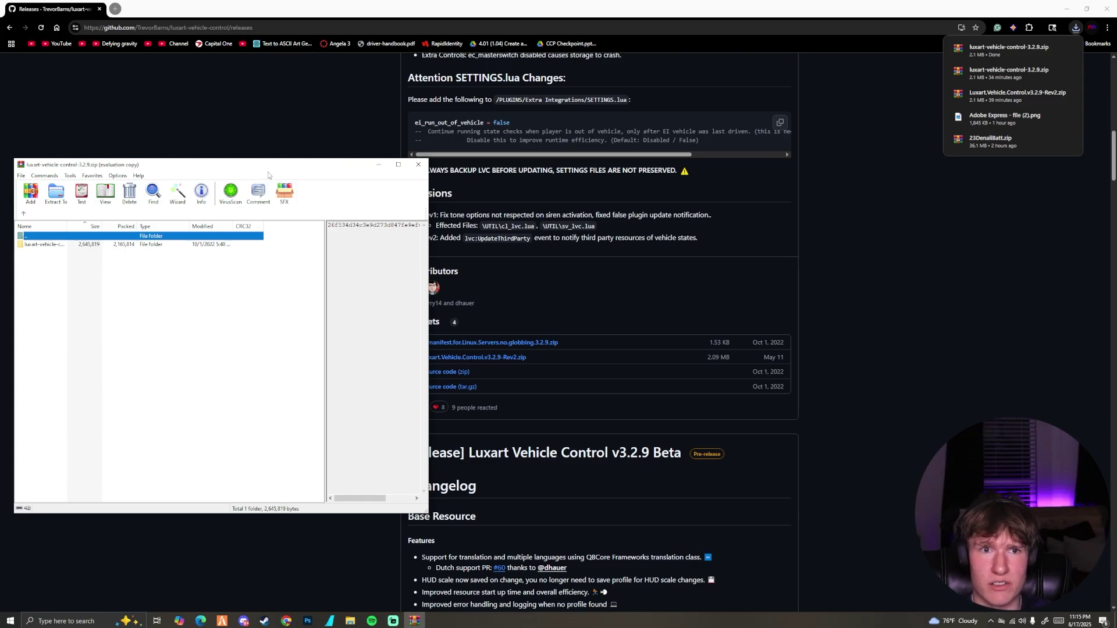
pyautogui.moveTo(268, 173); pyautogui.dragTo(357, 162)
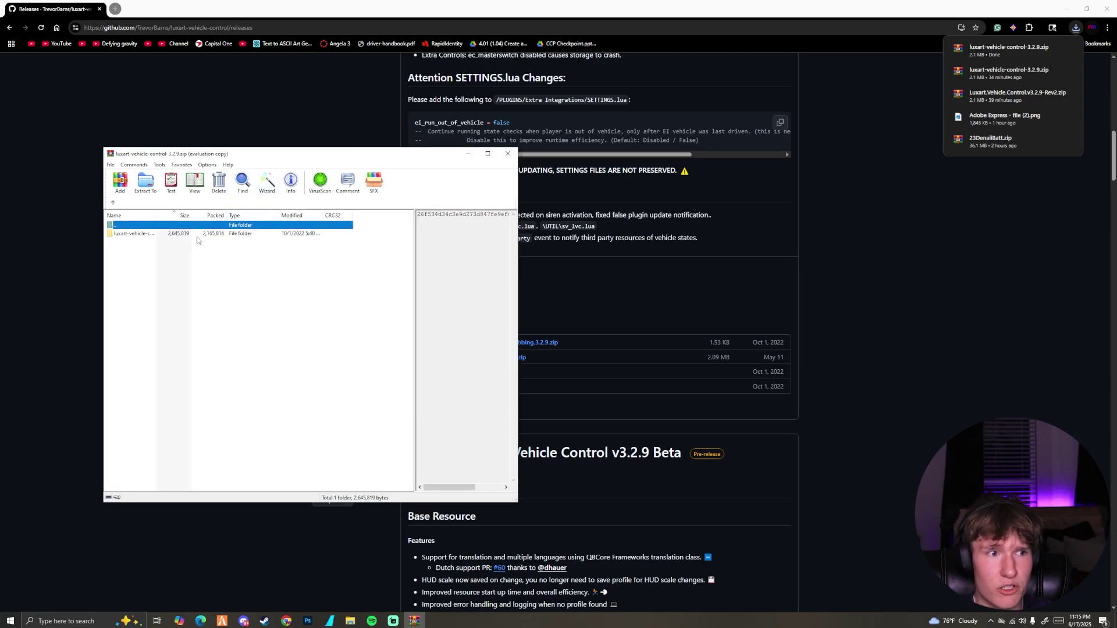
pyautogui.click(1066, 9)
pyautogui.doubleClick(866, 177)
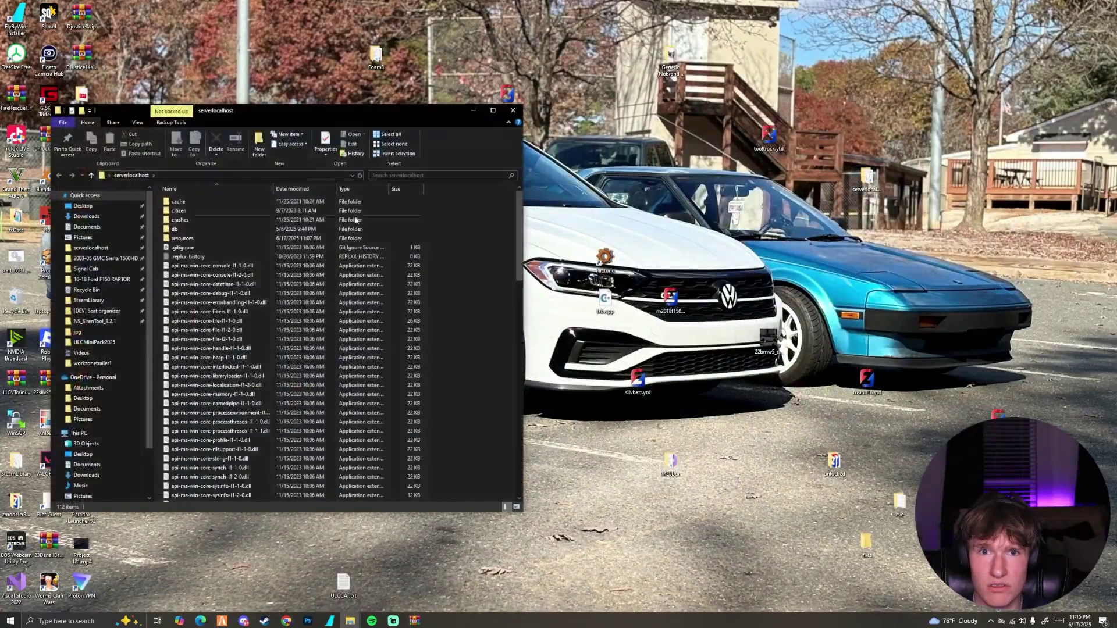
pyautogui.moveTo(284, 107); pyautogui.dragTo(852, 128)
pyautogui.doubleClick(754, 257)
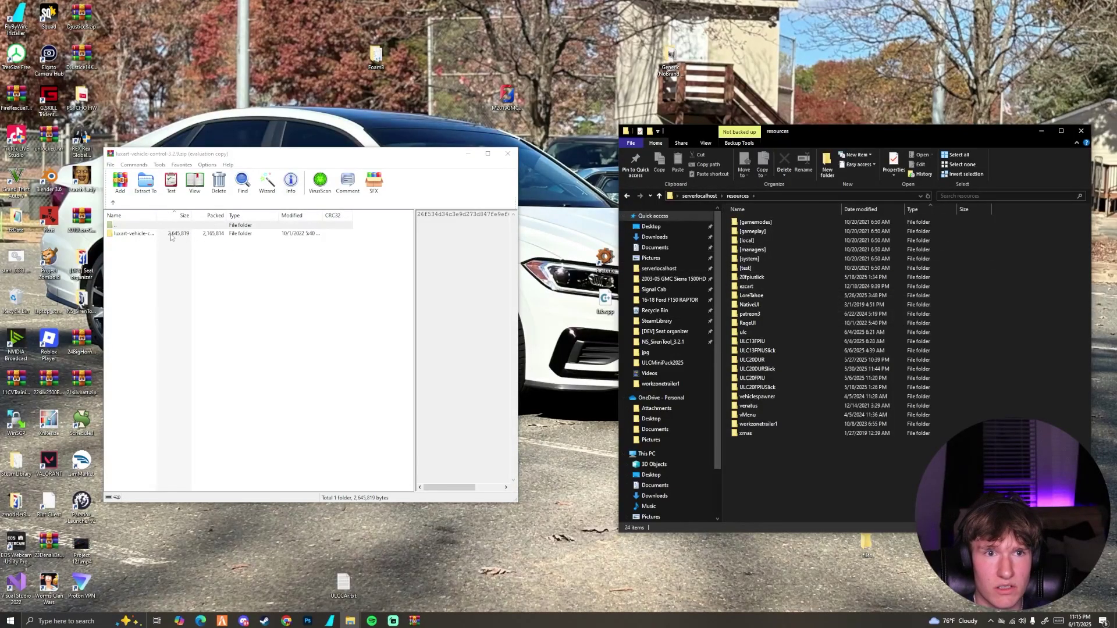
# Step: Extract the luxart-vehicle-control folder from the archive into the server's resources folder
pyautogui.click(146, 235)
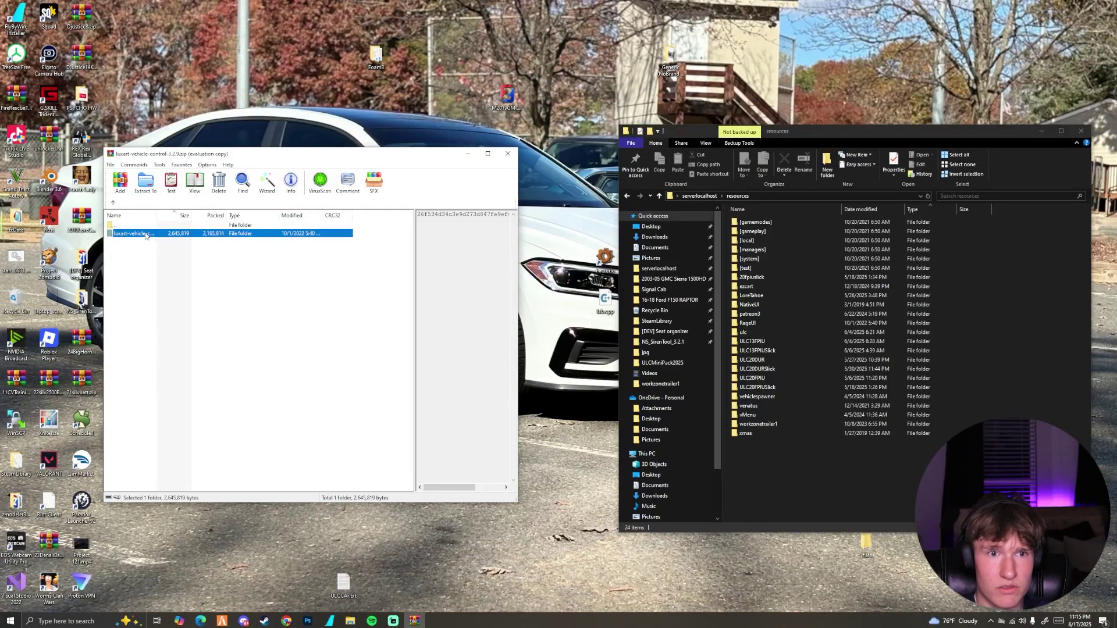
pyautogui.doubleClick(133, 233)
pyautogui.press('BackSpace')
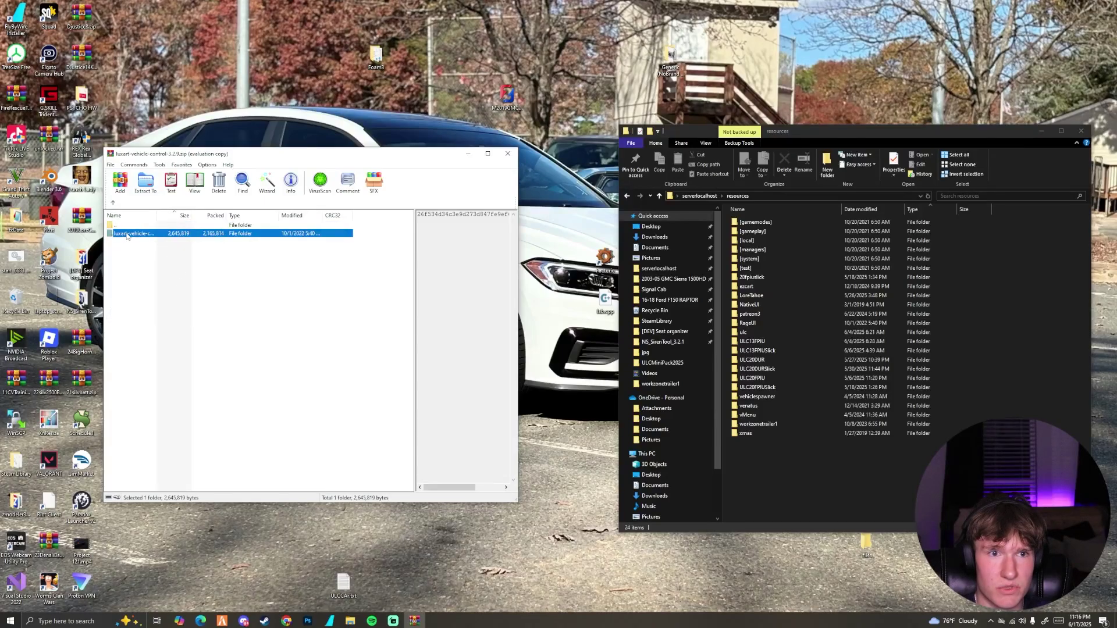
pyautogui.moveTo(127, 236); pyautogui.dragTo(791, 459)
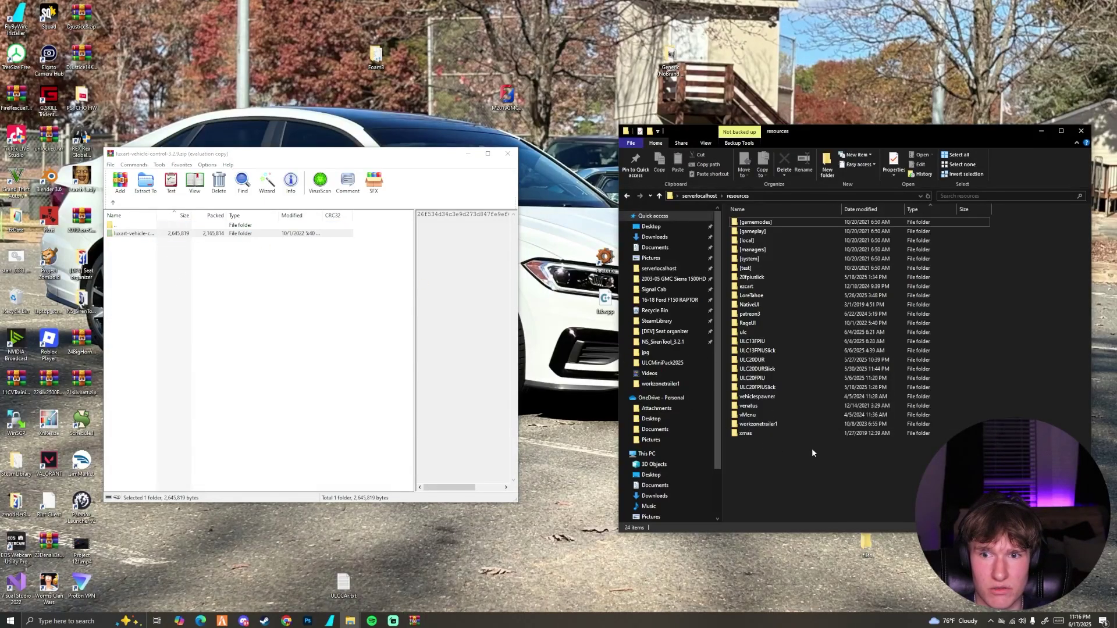
# Step: Rename the extracted luxart-vehicle-control-3.2.9 folder as lvc
pyautogui.rightClick(793, 304)
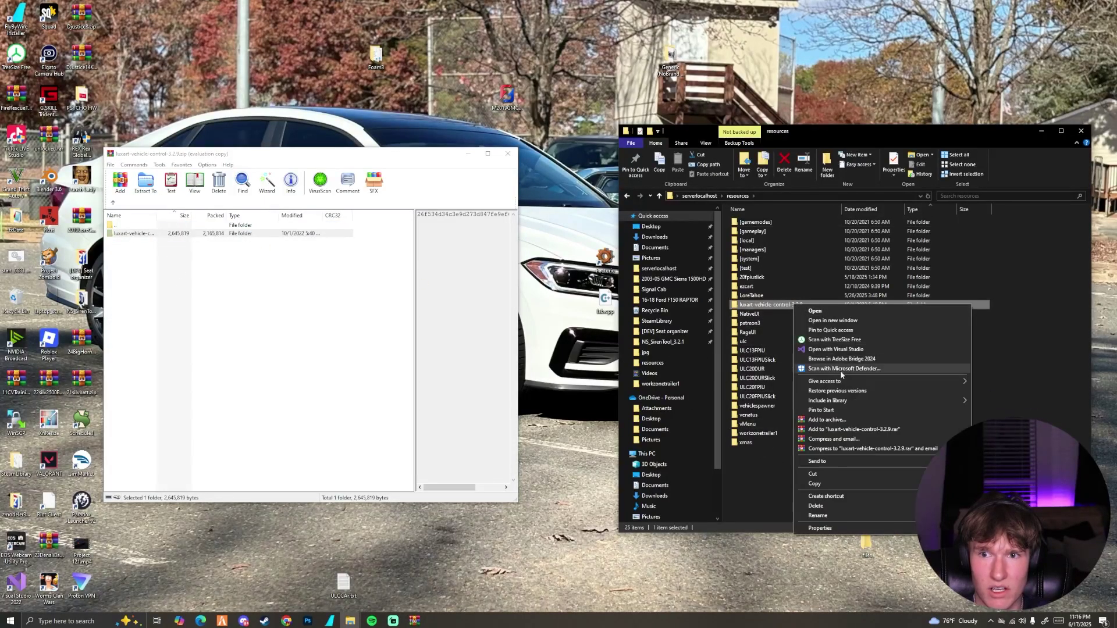
pyautogui.click(817, 515)
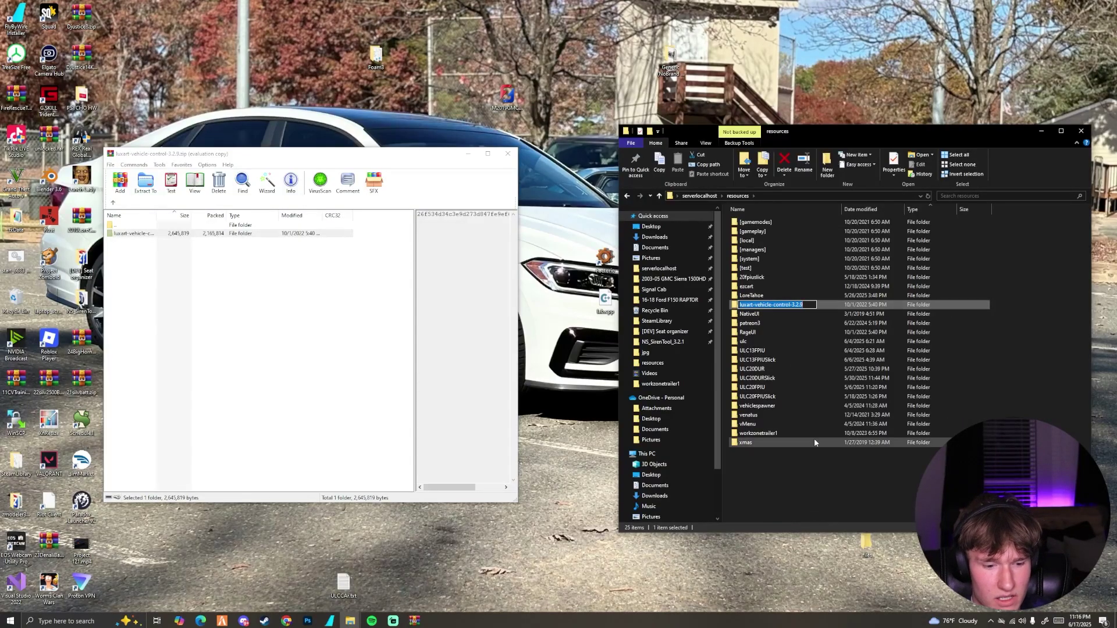
pyautogui.write('lvc')
pyautogui.press('Return')
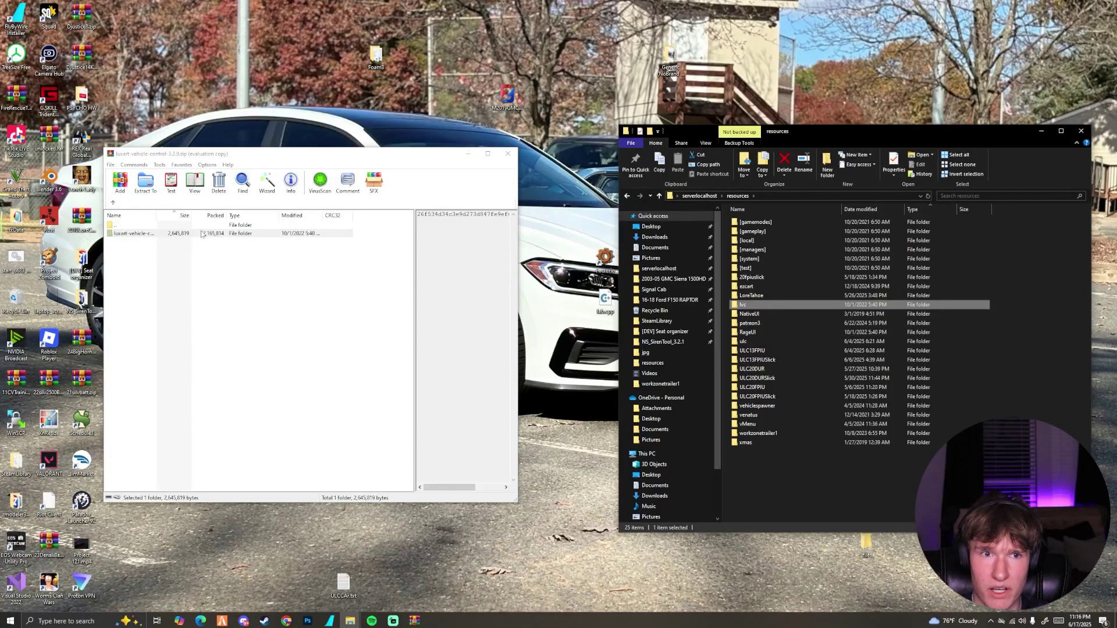
# Step: Extract RageUI from the archive's dependencies folder into resources, replacing the existing files, and close the archive
pyautogui.doubleClick(173, 234)
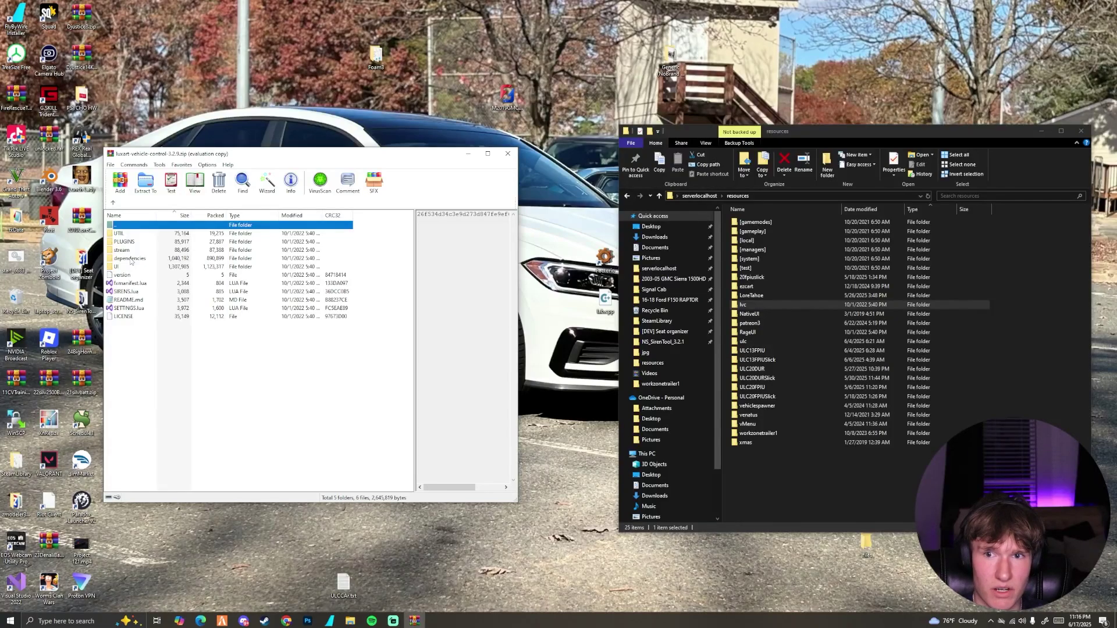
pyautogui.doubleClick(130, 259)
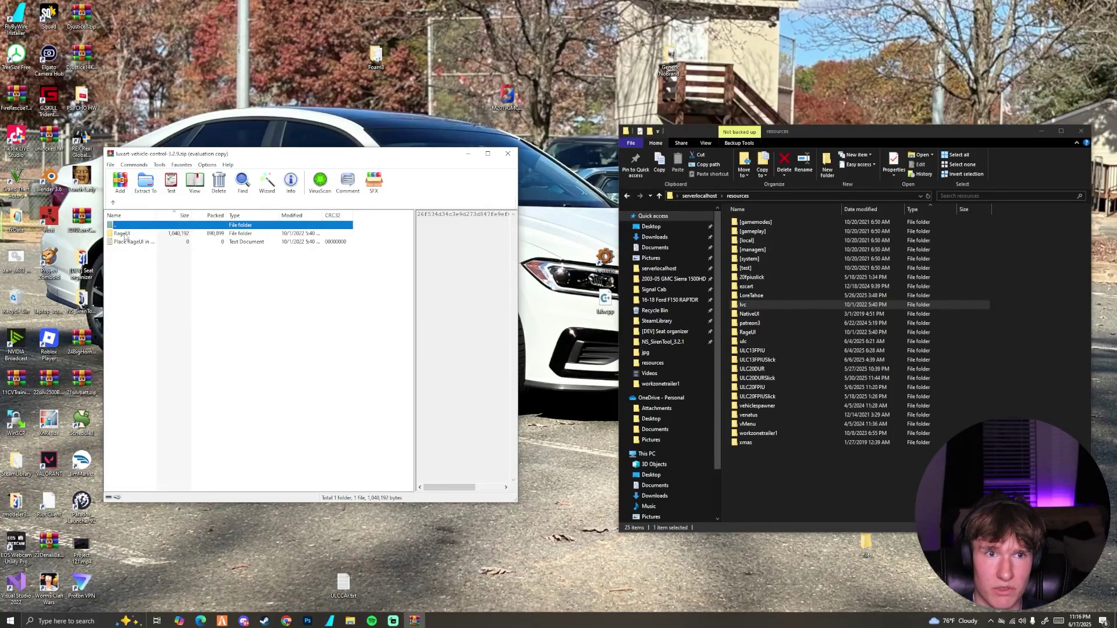
pyautogui.moveTo(122, 235); pyautogui.dragTo(787, 485)
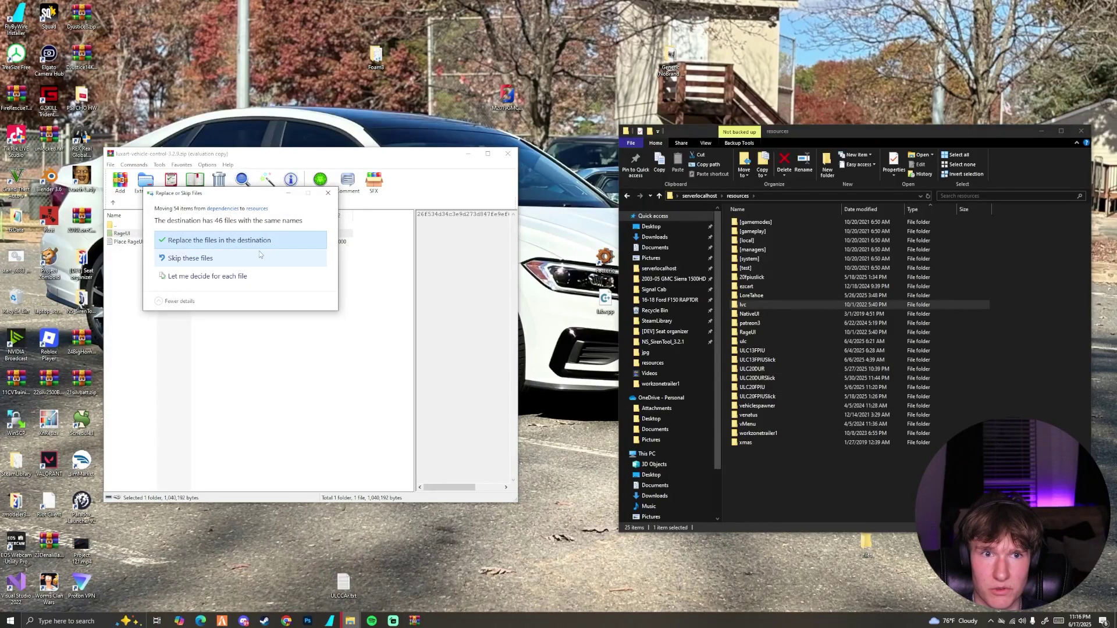
pyautogui.click(208, 241)
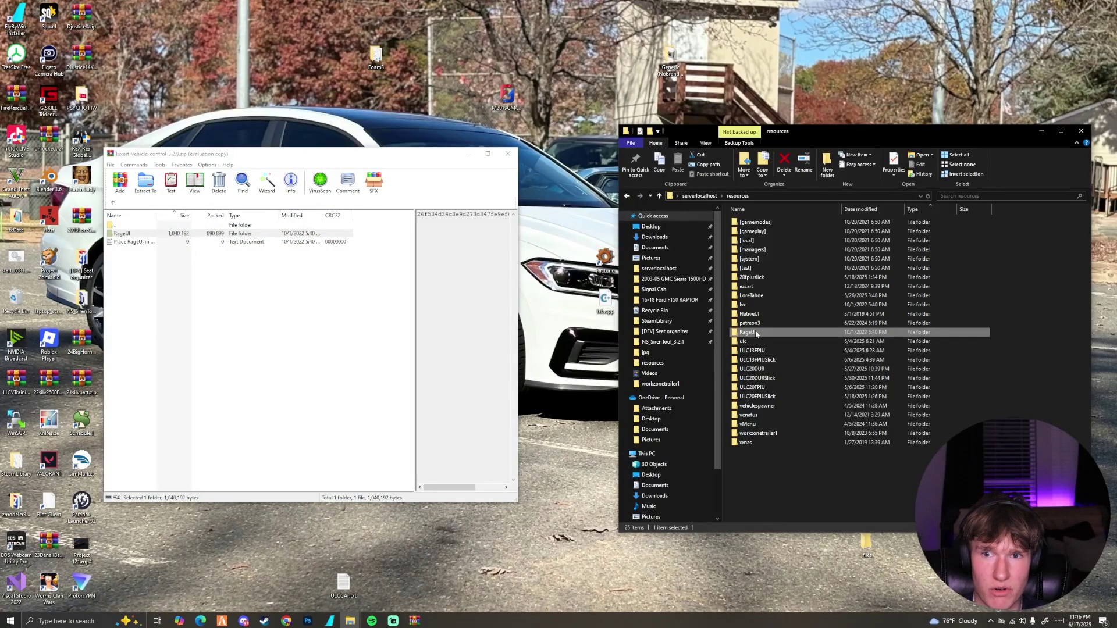
pyautogui.click(761, 307)
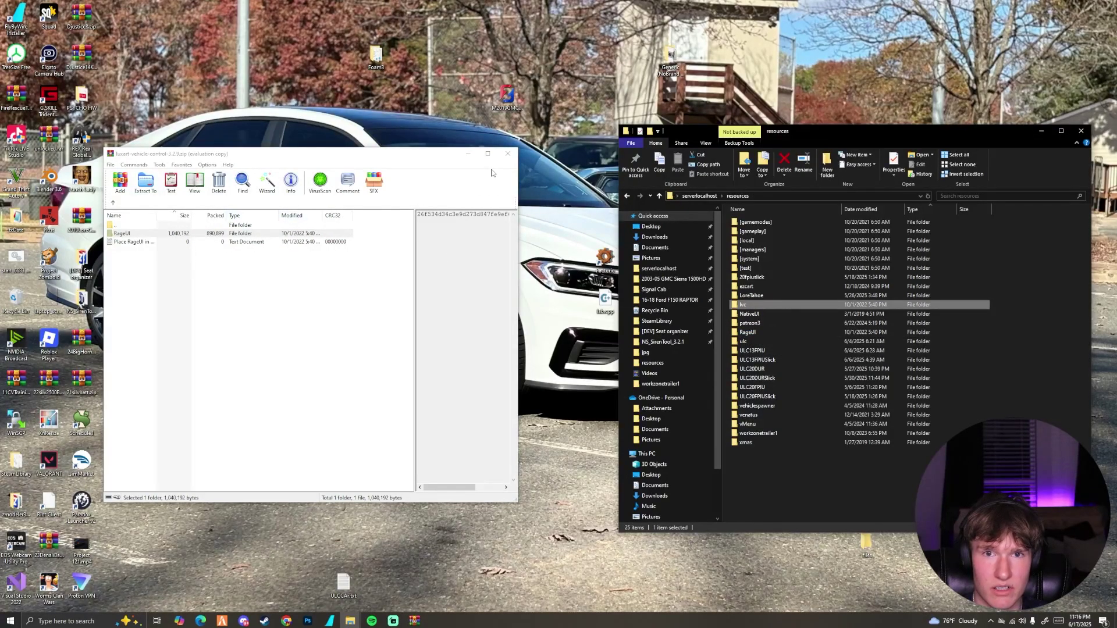
pyautogui.click(507, 153)
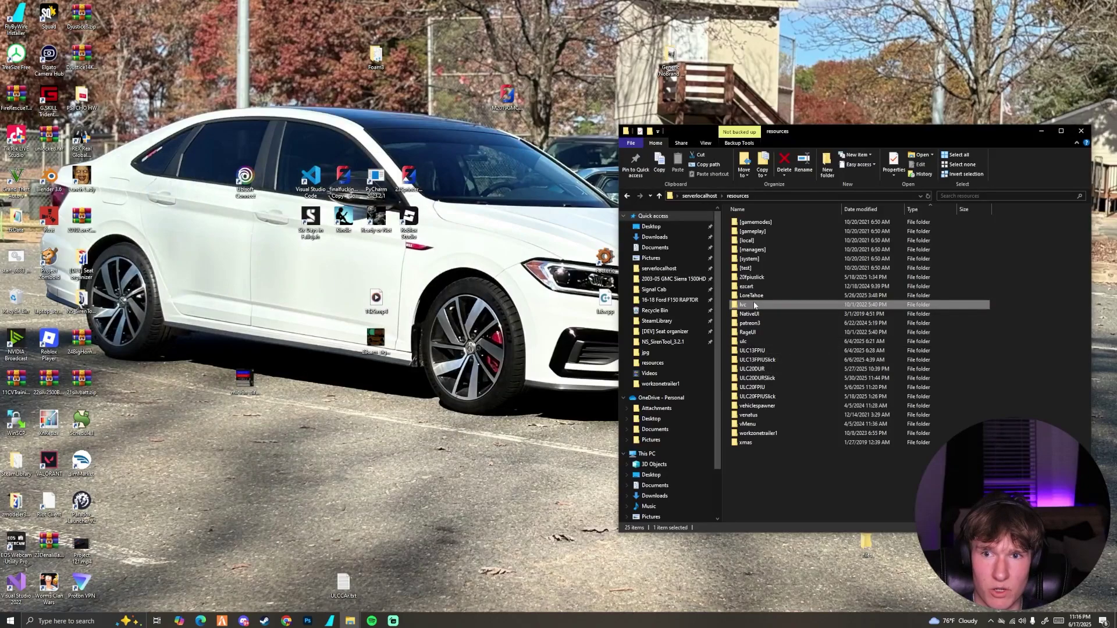
# Step: Open SETTINGS.lua from the lvc folder in Visual Studio Code and maximize the editor
pyautogui.doubleClick(750, 307)
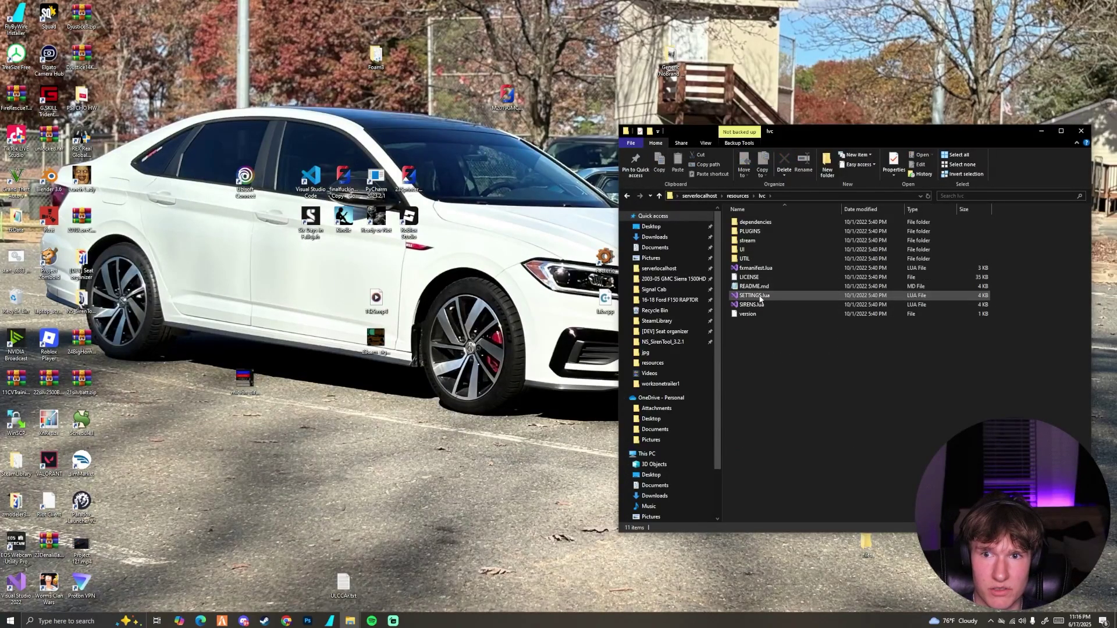
pyautogui.rightClick(762, 297)
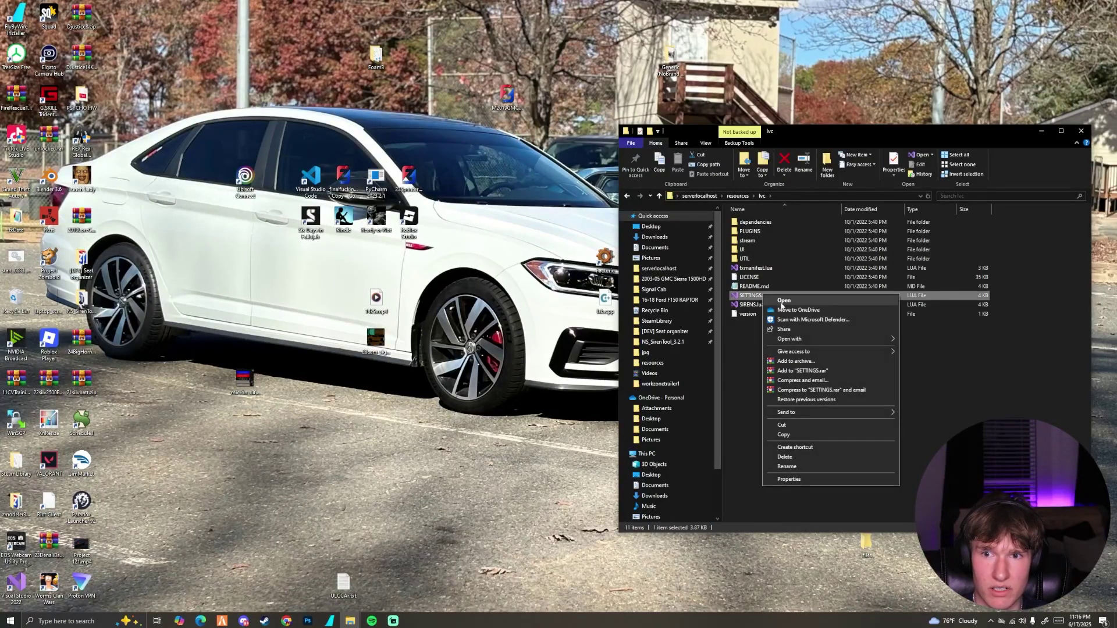
pyautogui.moveTo(861, 339)
pyautogui.click(933, 359)
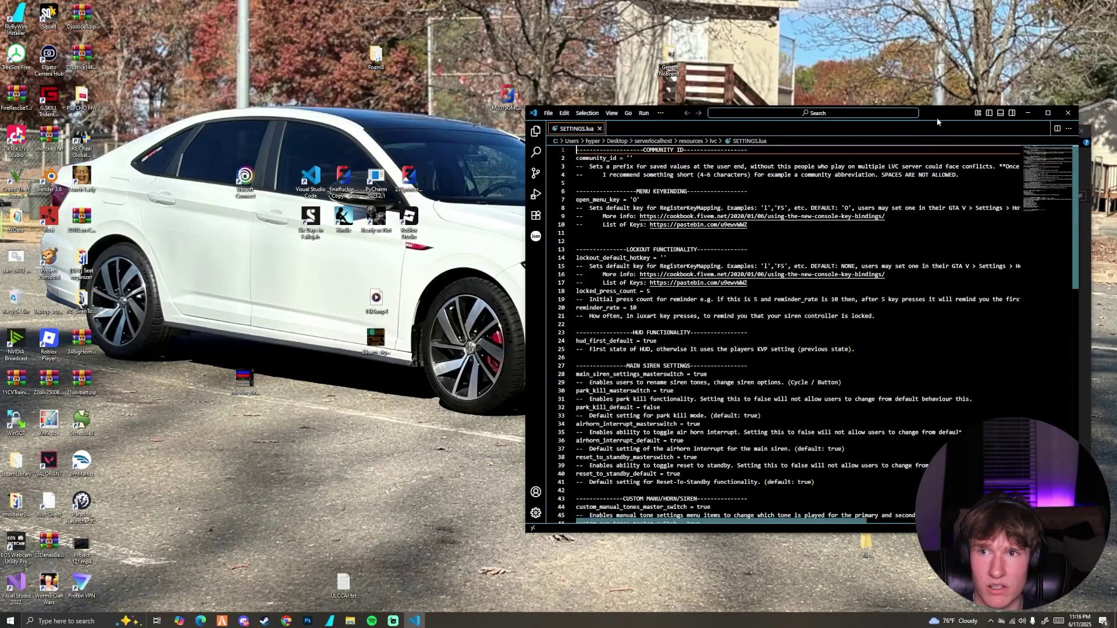
pyautogui.moveTo(739, 121); pyautogui.dragTo(272, 132)
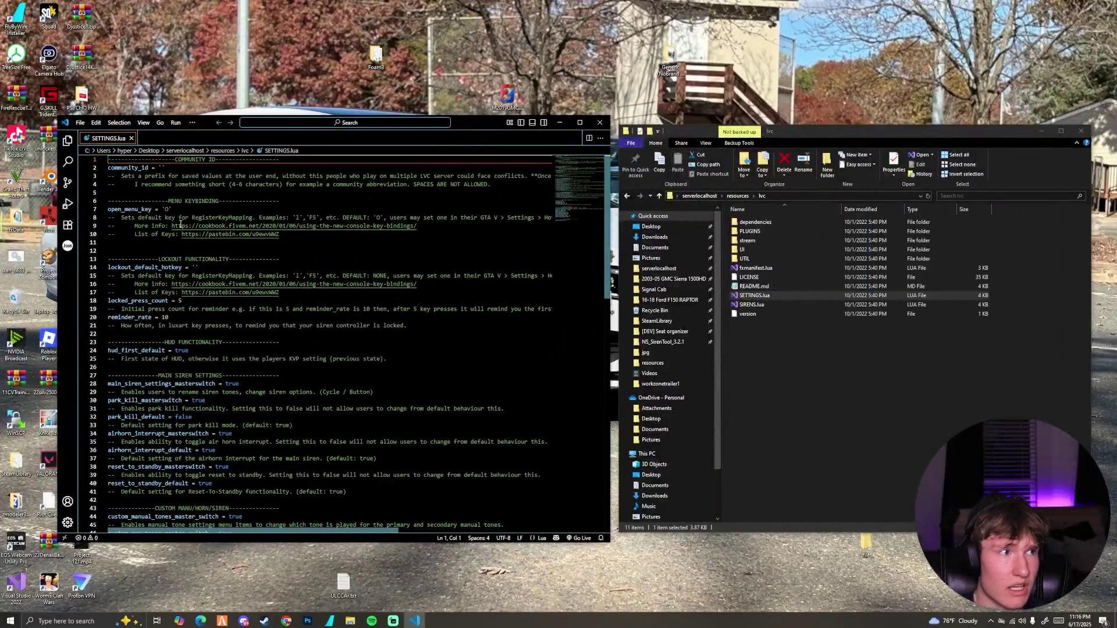
pyautogui.press('super+Up')
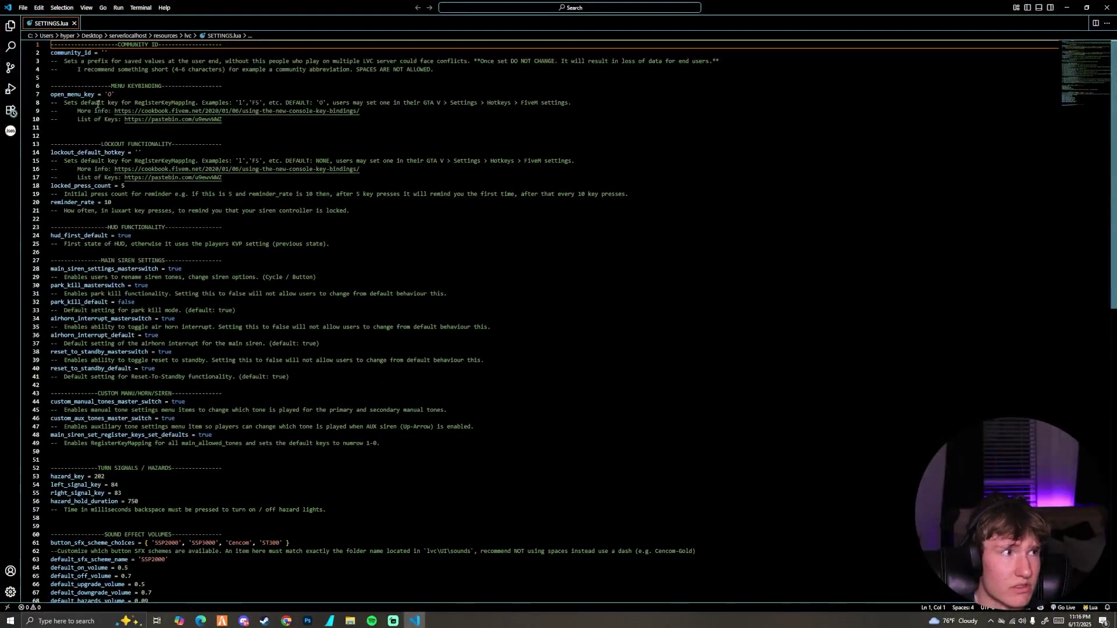
# Step: Set community_id to 'poop' in SETTINGS.lua
pyautogui.click(105, 52)
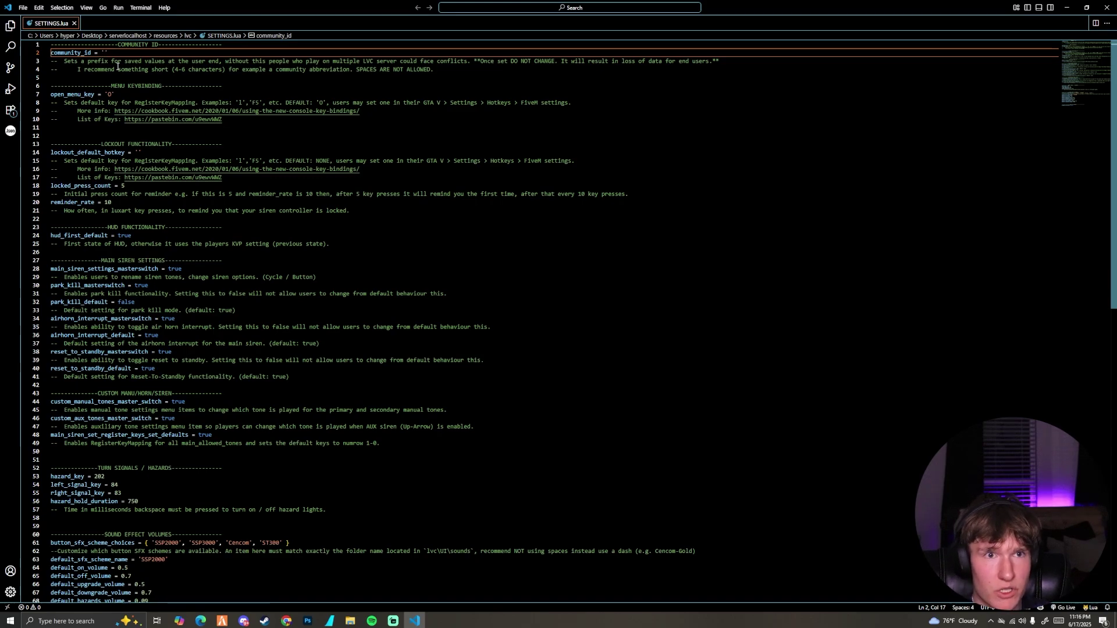
pyautogui.write('poo')
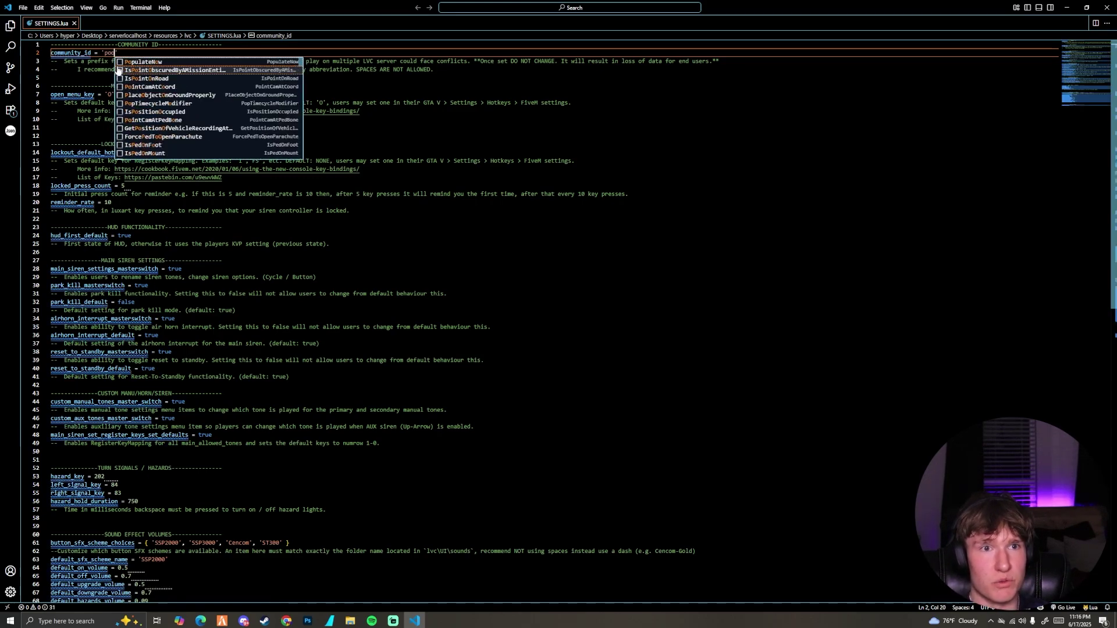
pyautogui.write('p')
pyautogui.click(225, 79)
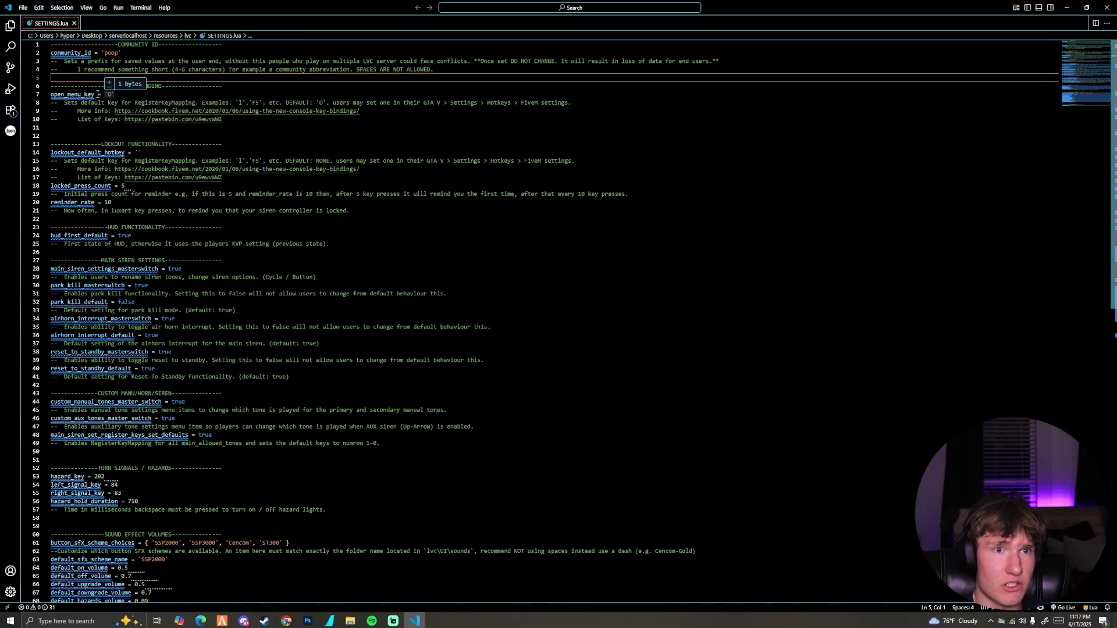
# Step: Review the settings in SETTINGS.lua from the menu keybinding to plug-in support and close the editor
pyautogui.click(112, 95)
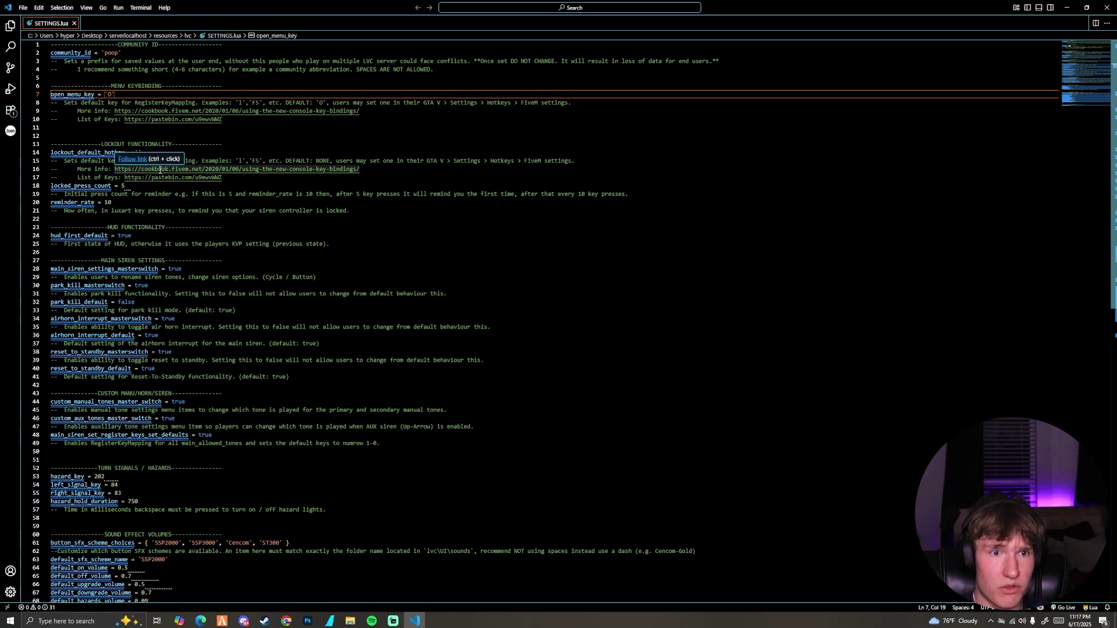
pyautogui.scroll(-3, 159, 172)
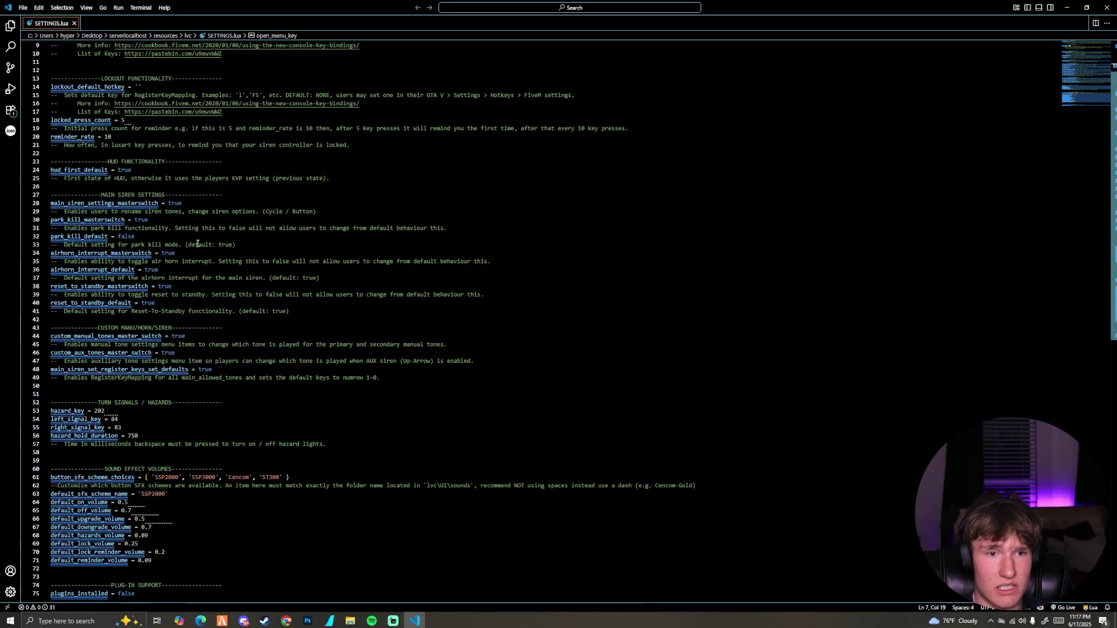
pyautogui.scroll(-3, 208, 267)
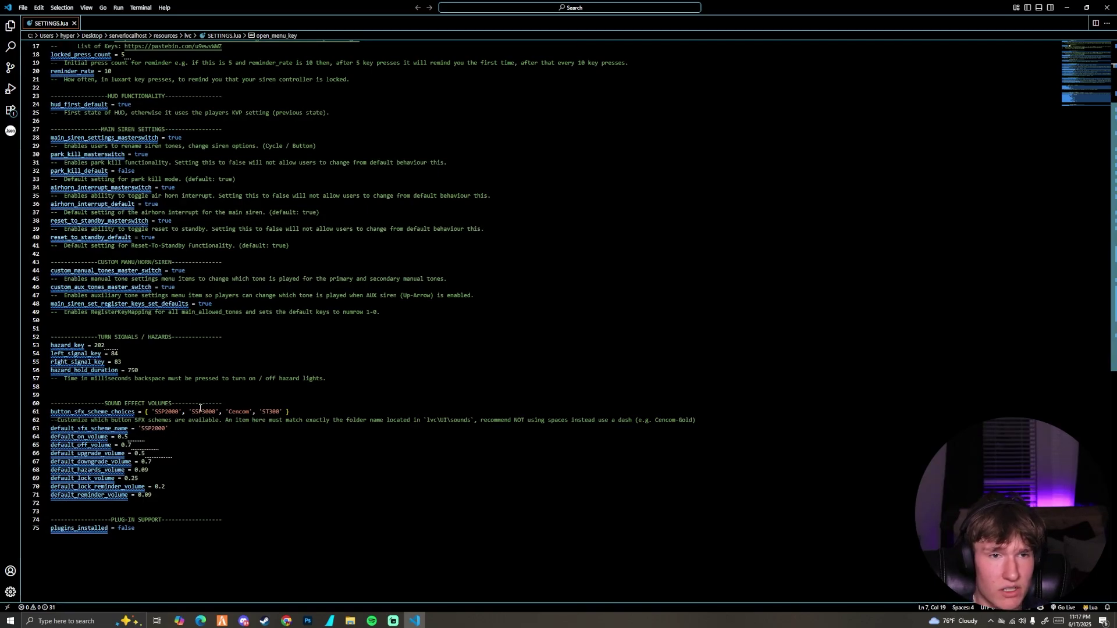
pyautogui.scroll(3, 199, 405)
pyautogui.scroll(3, 199, 395)
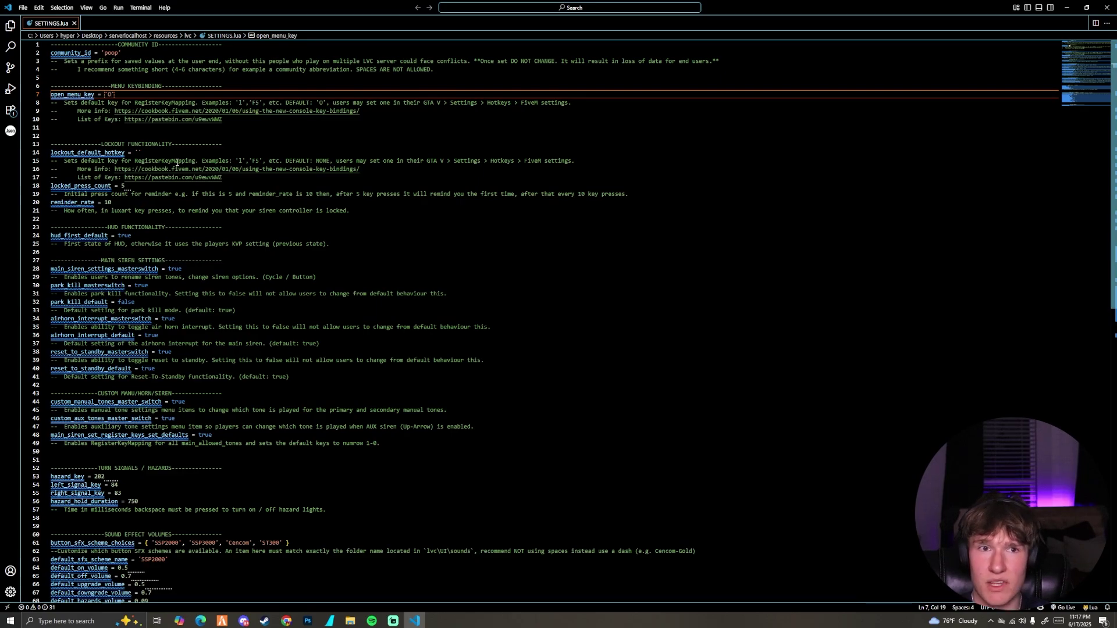
pyautogui.click(1105, 7)
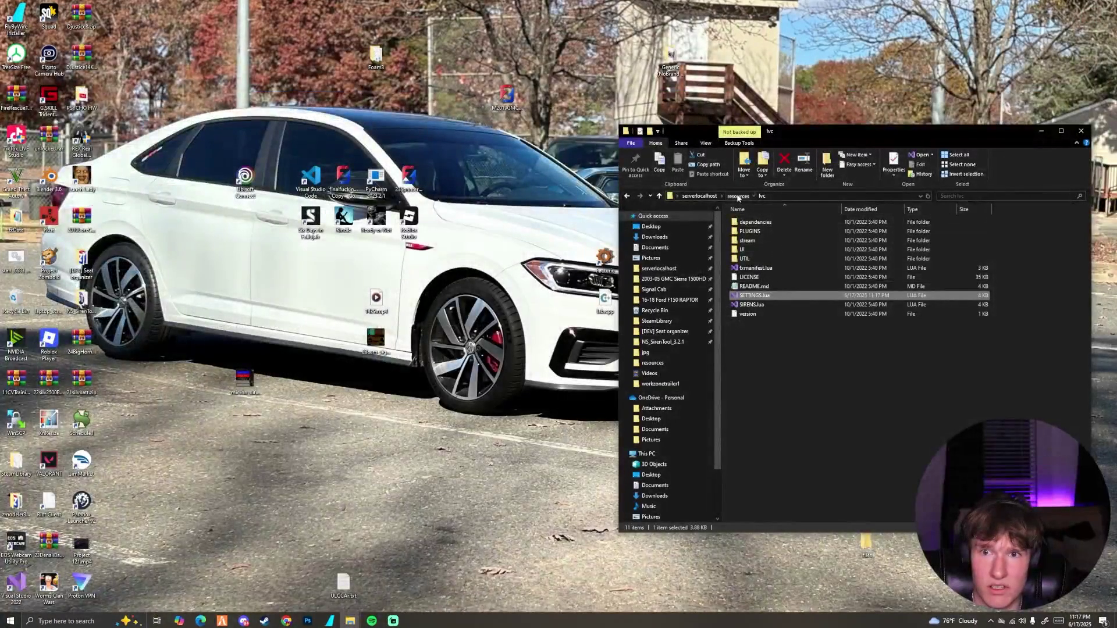
# Step: Open server.cfg from the serverlocalhost folder, check its start lines for lvc and RageUI, and close the editor
pyautogui.click(737, 197)
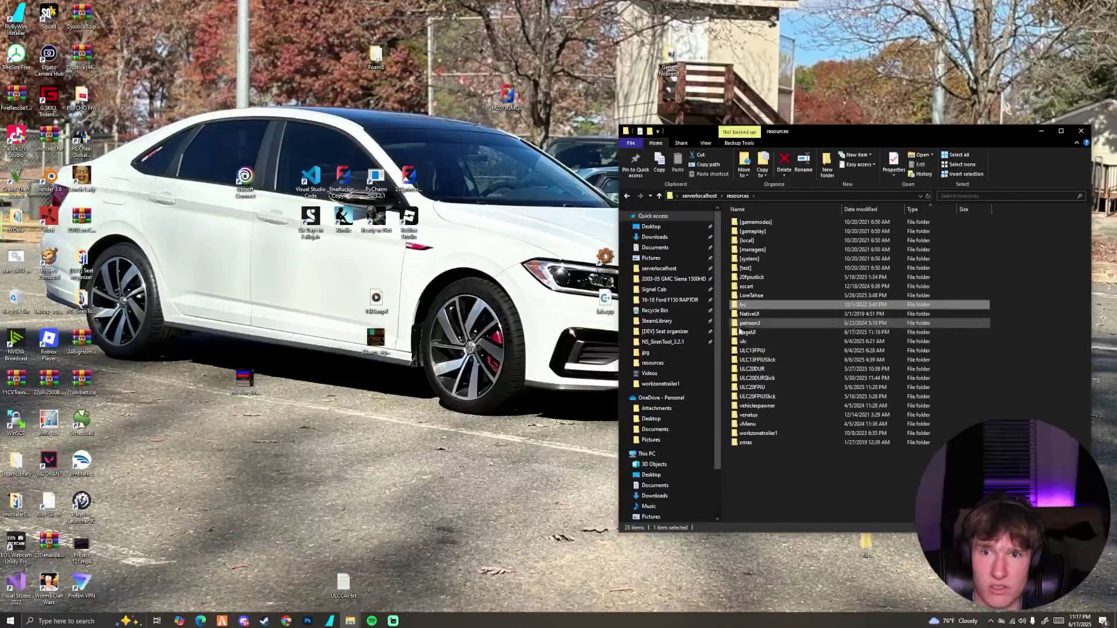
pyautogui.click(699, 196)
pyautogui.scroll(-20, 761, 280)
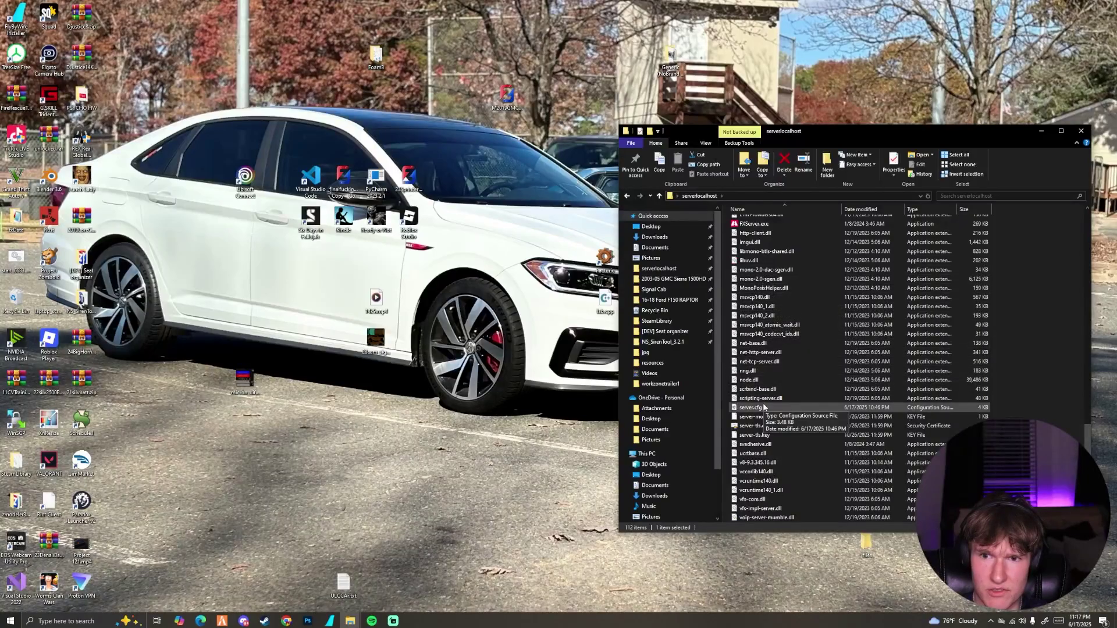
pyautogui.doubleClick(763, 407)
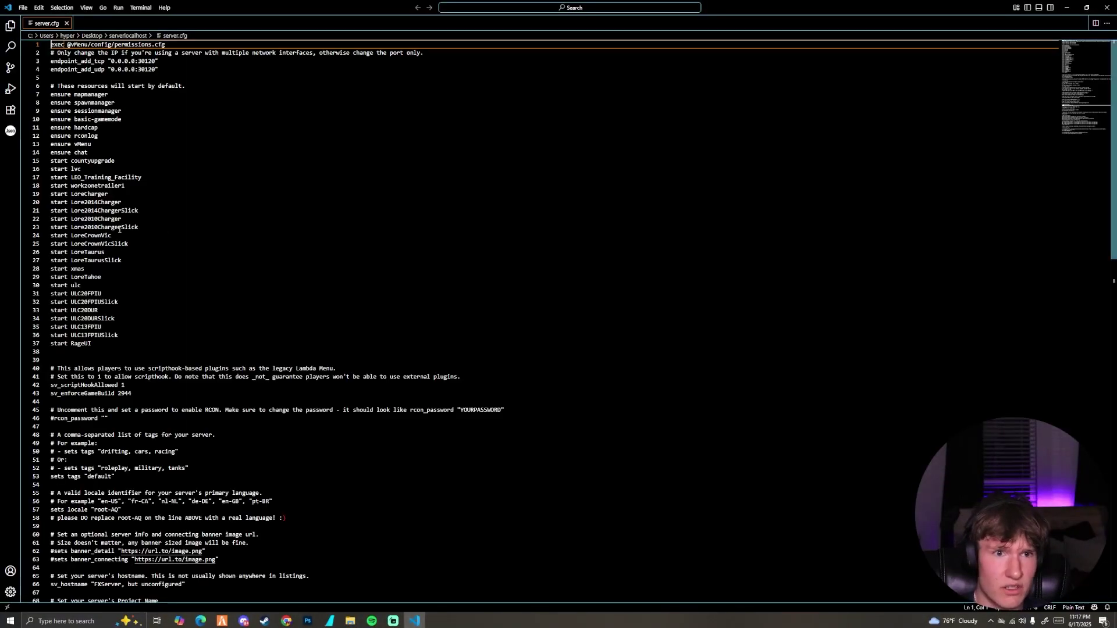
pyautogui.moveTo(82, 169); pyautogui.dragTo(51, 169)
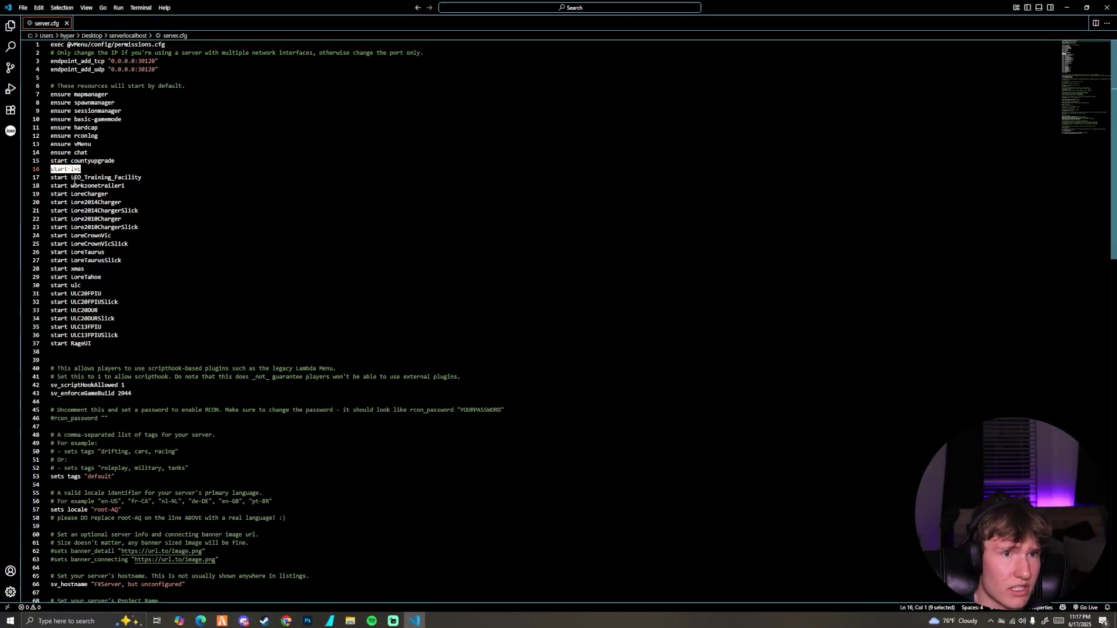
pyautogui.moveTo(94, 344); pyautogui.dragTo(131, 346)
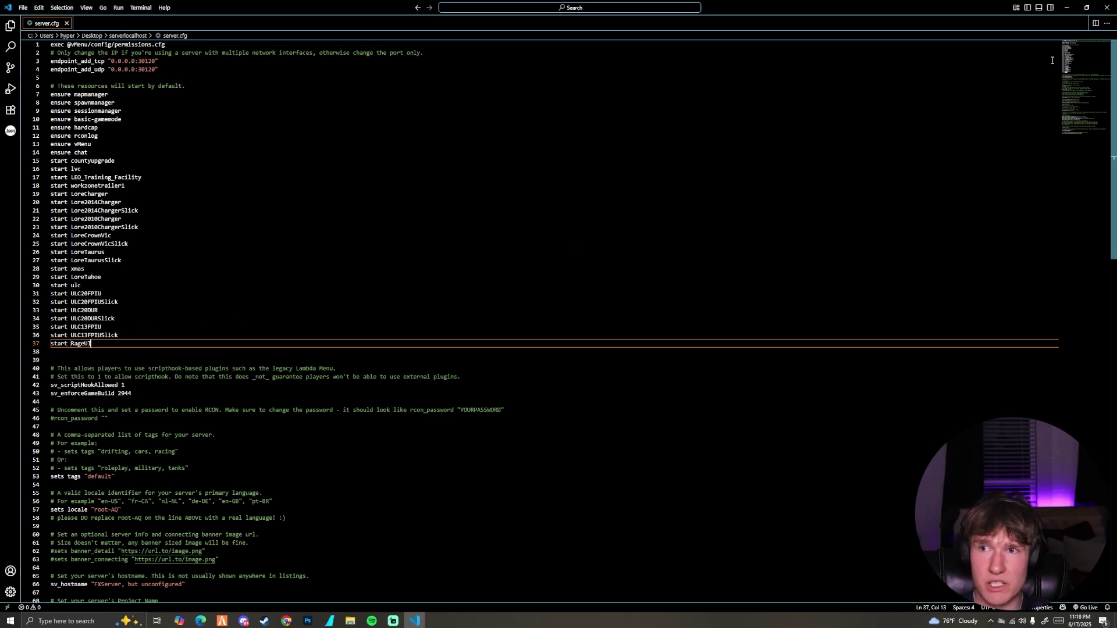
pyautogui.click(1106, 7)
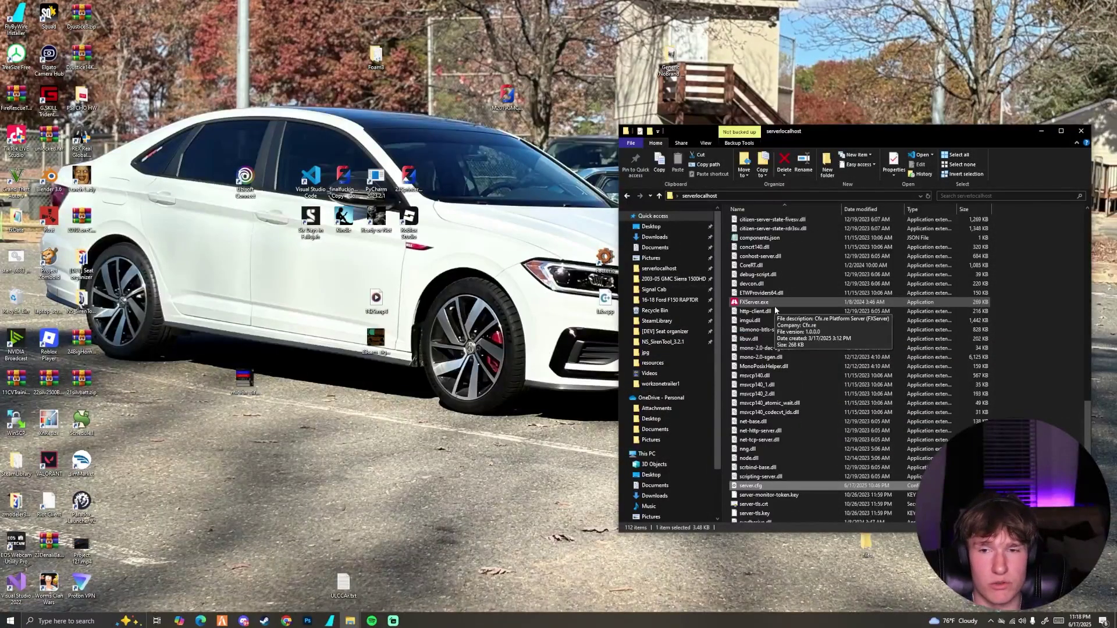
# Step: Launch FXServer.exe and check the console's startup output for the Luxart Vehicle Control community ID, version and plugins
pyautogui.doubleClick(754, 302)
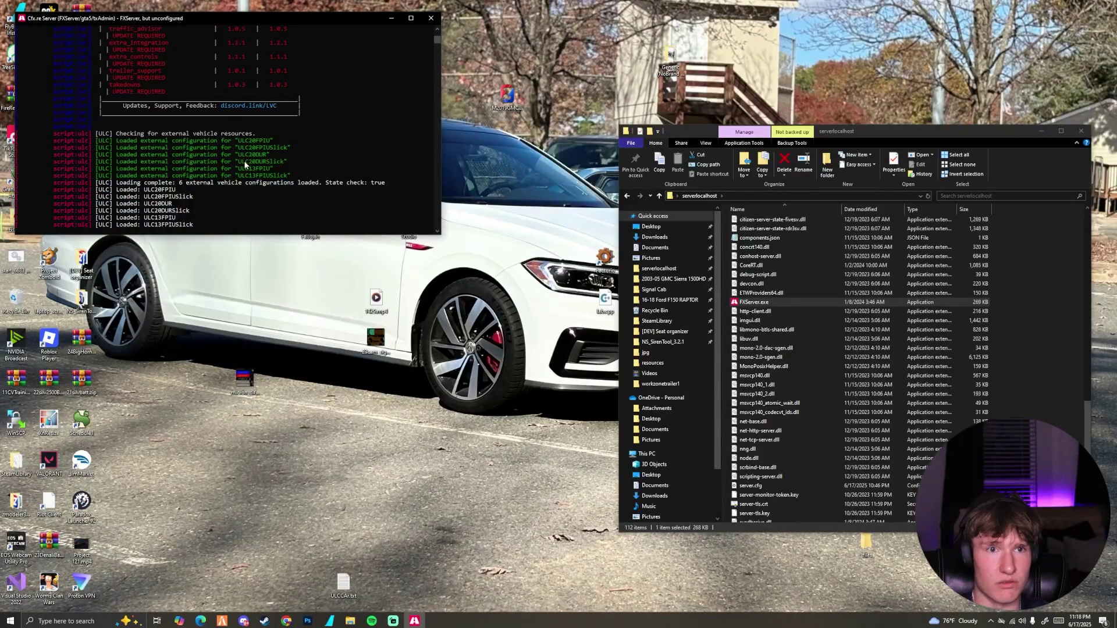
pyautogui.scroll(7, 437, 40)
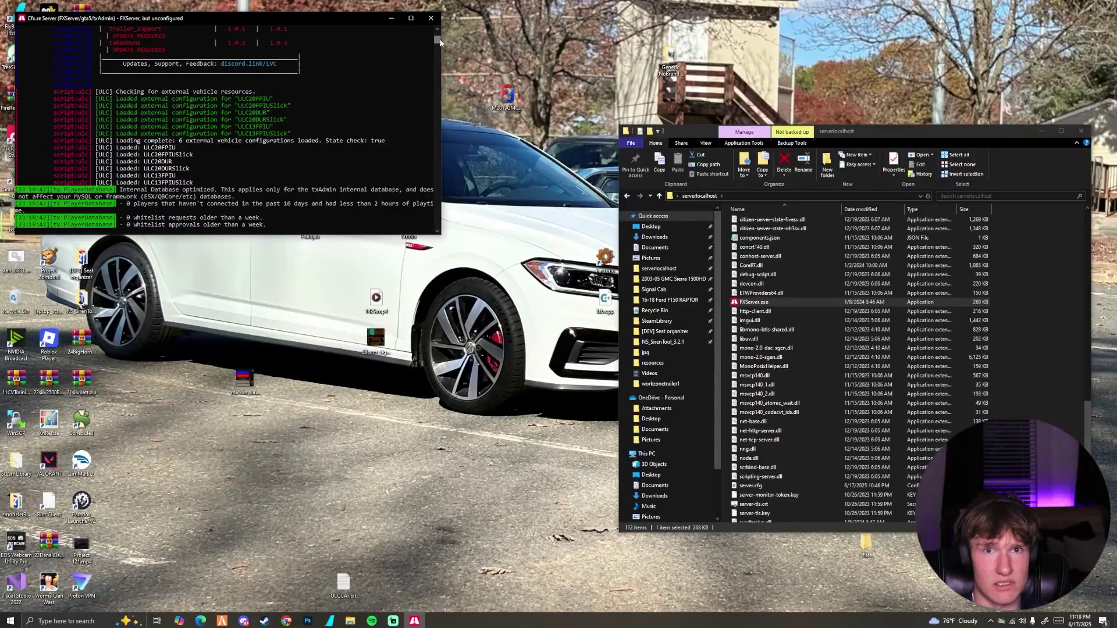
pyautogui.moveTo(437, 44); pyautogui.dragTo(438, 43)
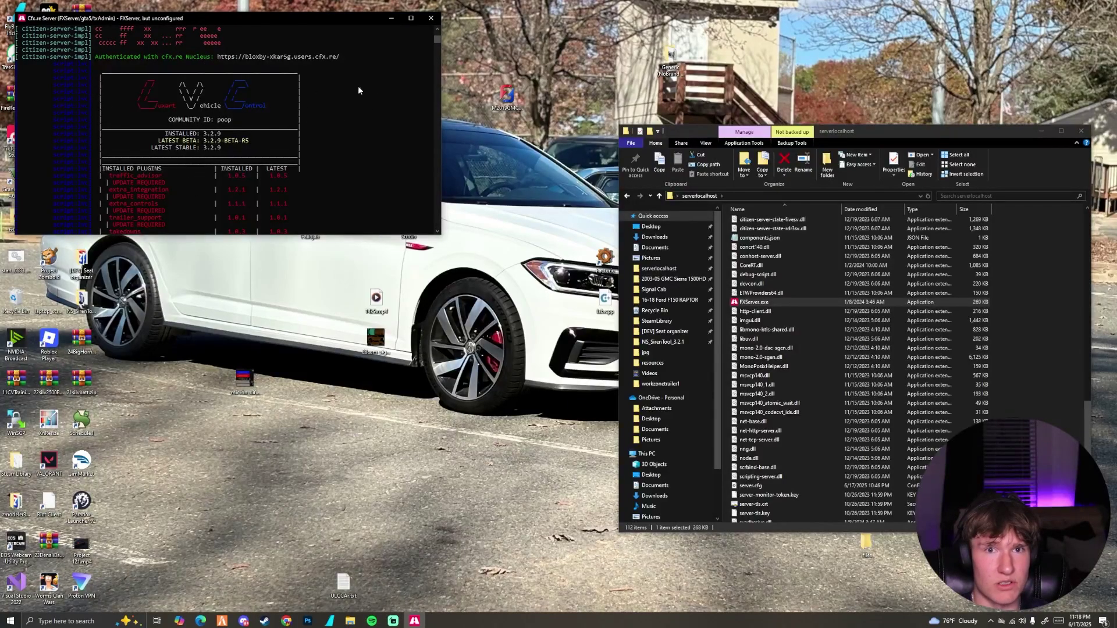
pyautogui.moveTo(435, 44); pyautogui.dragTo(435, 45)
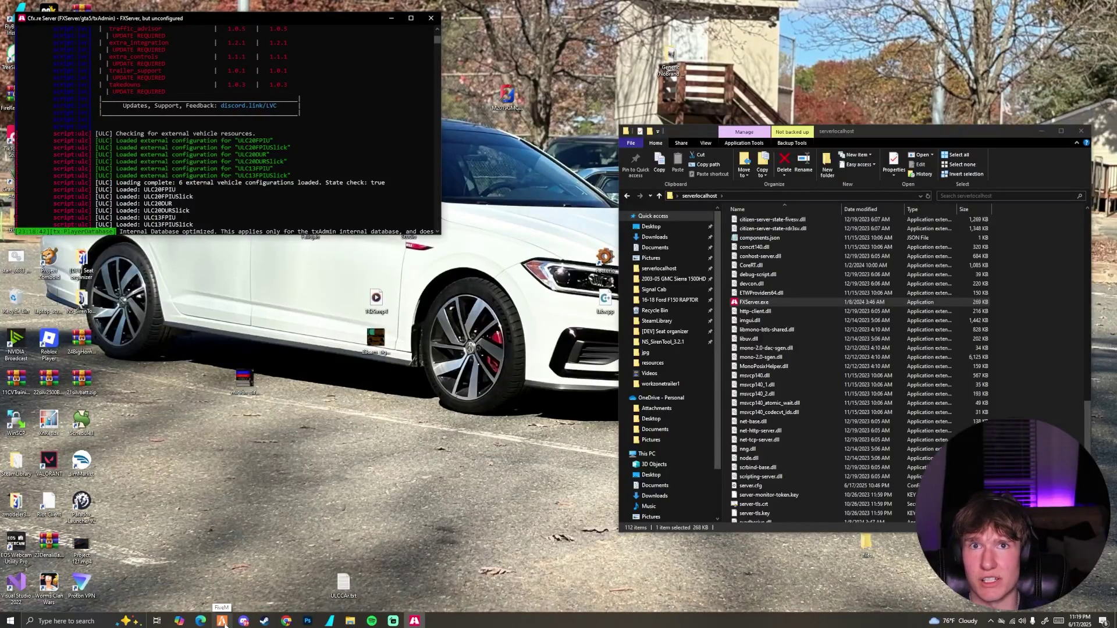
# Step: Switch to FiveM, reposition the police SUV in the open lot and turn on its emergency lights
pyautogui.click(222, 621)
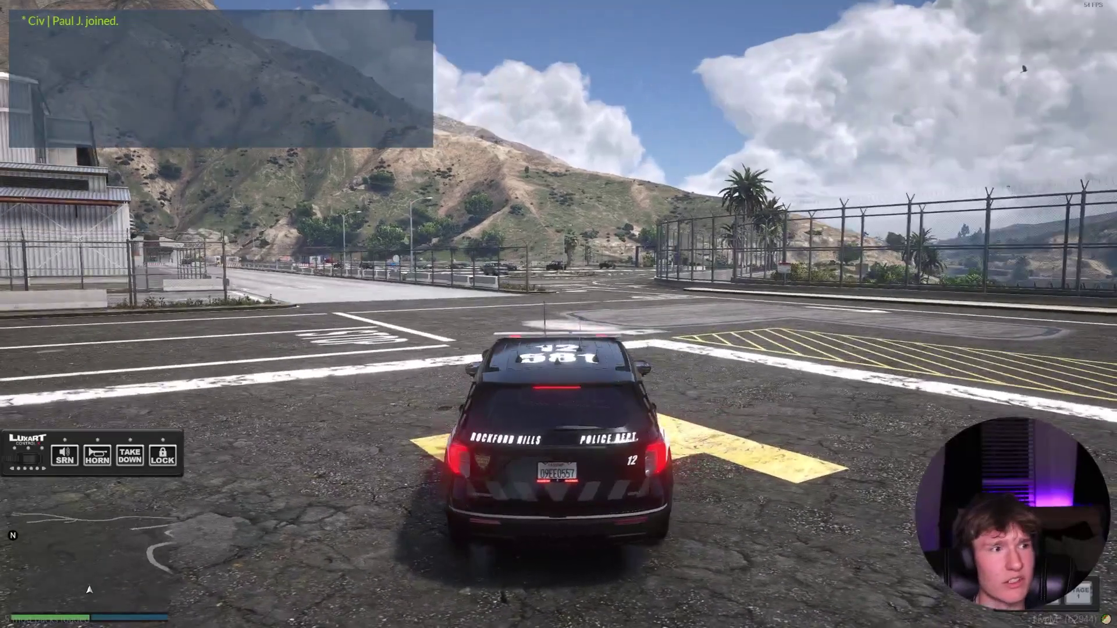
pyautogui.press('w')
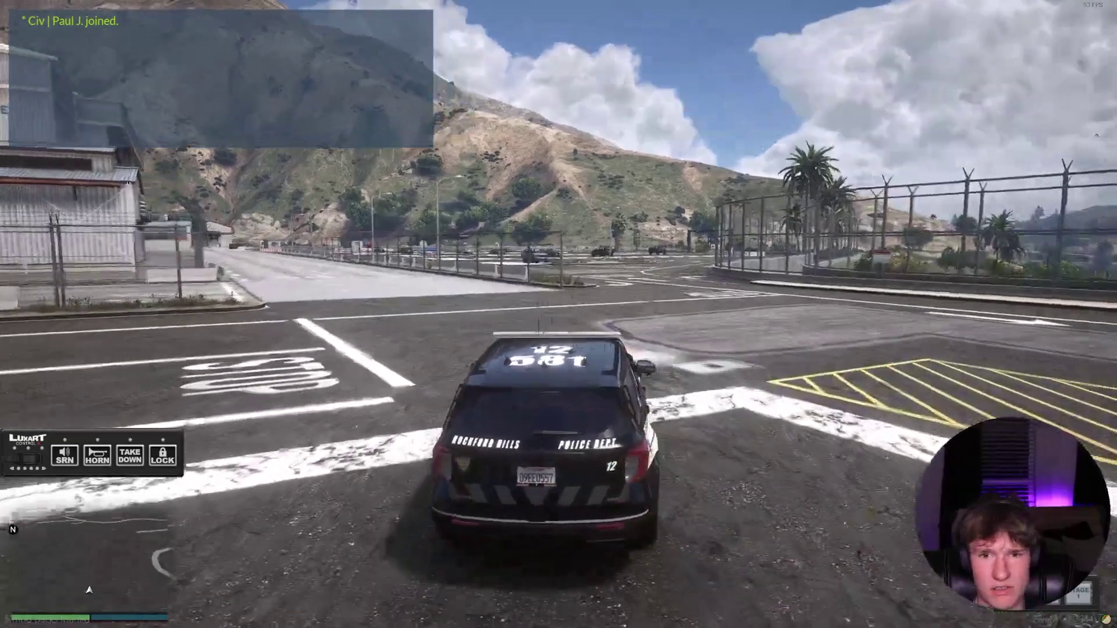
pyautogui.press('s')
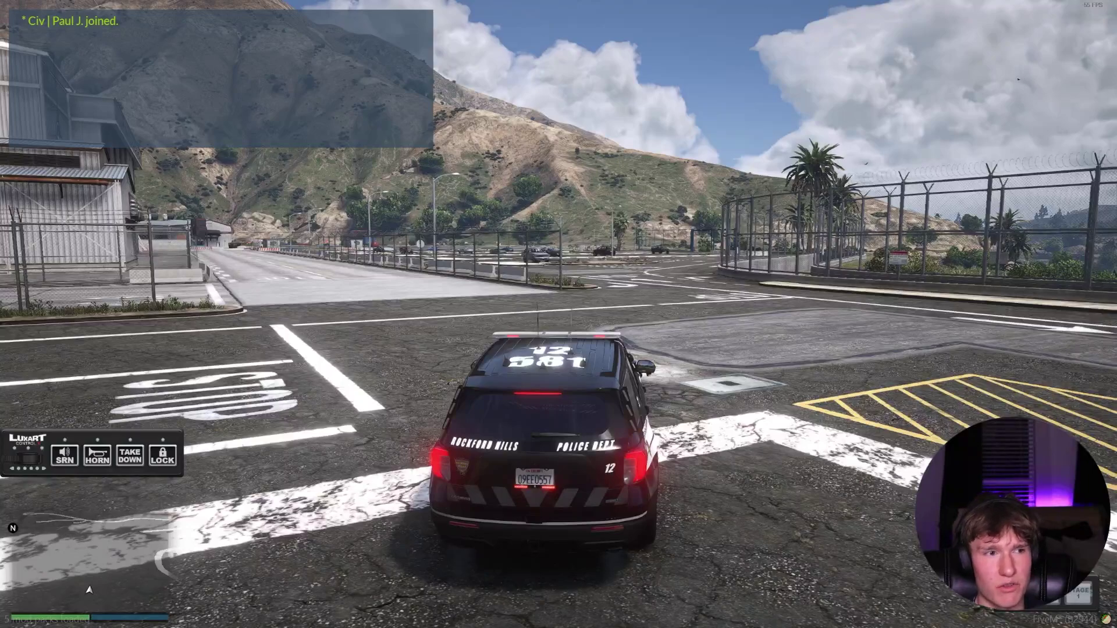
pyautogui.press('w')
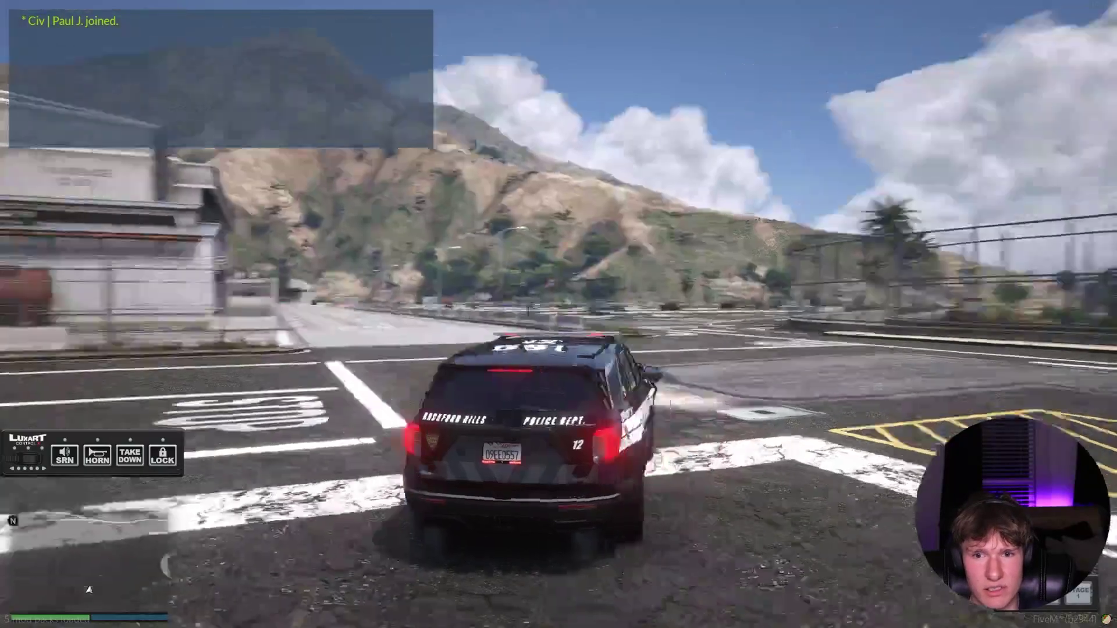
pyautogui.press('a')
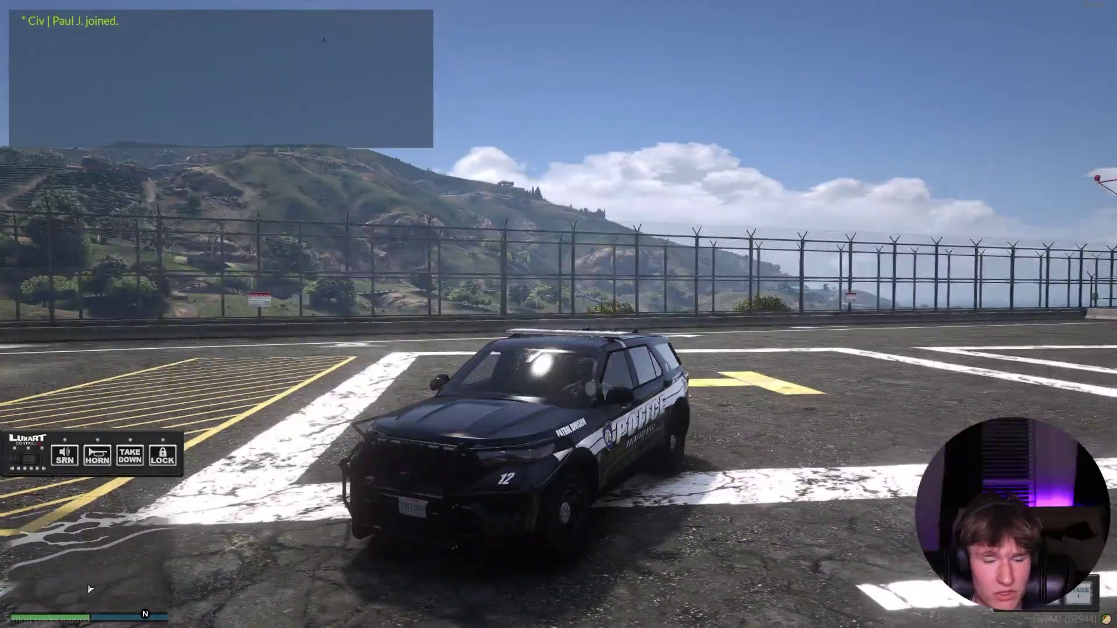
pyautogui.press('q')
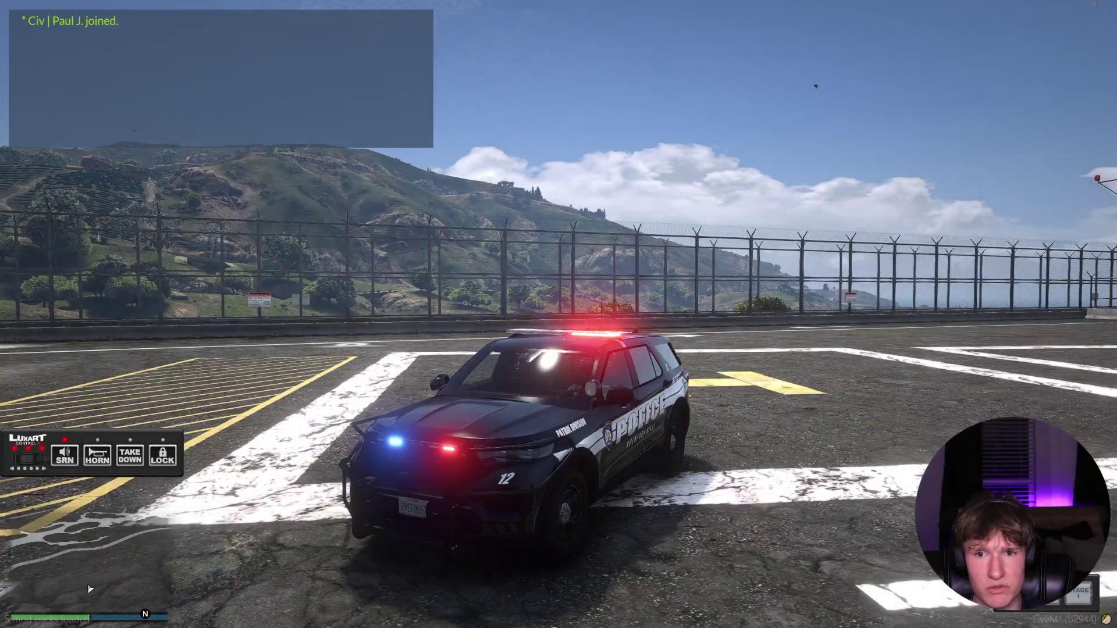
pyautogui.press('f')
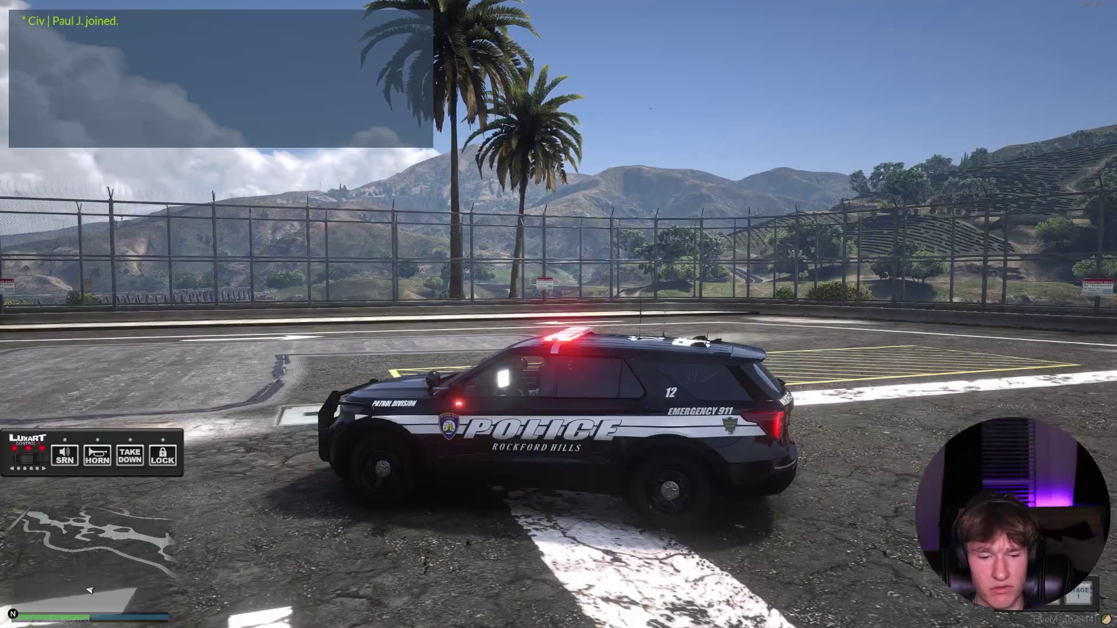
# Step: Open the Luxart Vehicle Control menu and review the Main Siren Settings, including airhorn interrupt, standby reset and tone options
pyautogui.press('o')
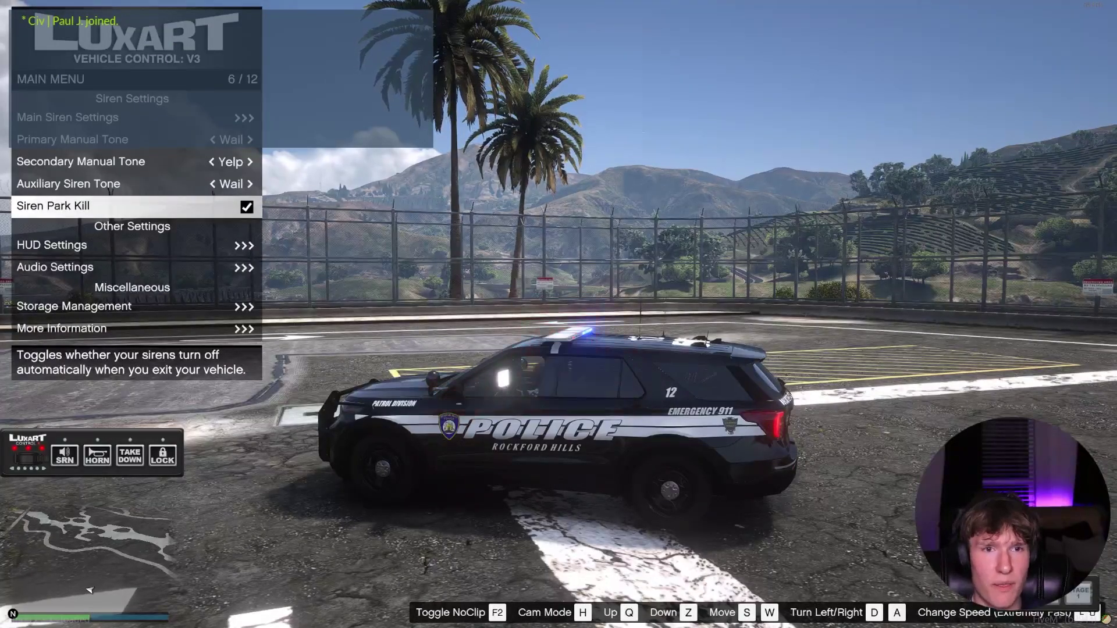
pyautogui.press('Up')
pyautogui.press('Up')
pyautogui.press('Up')
pyautogui.press('Up')
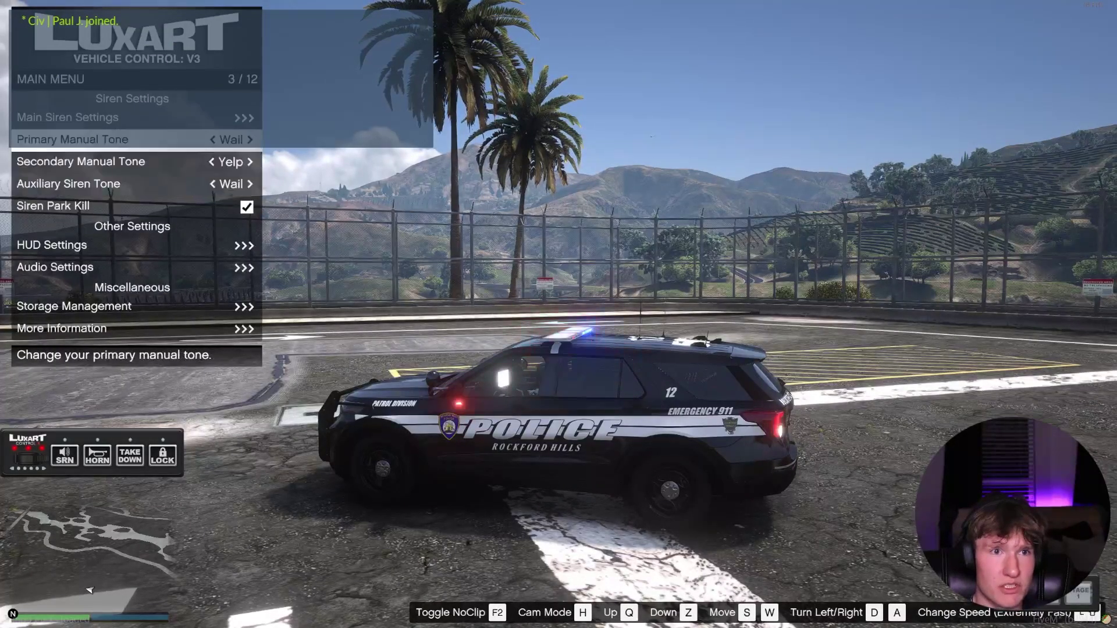
pyautogui.press('Return')
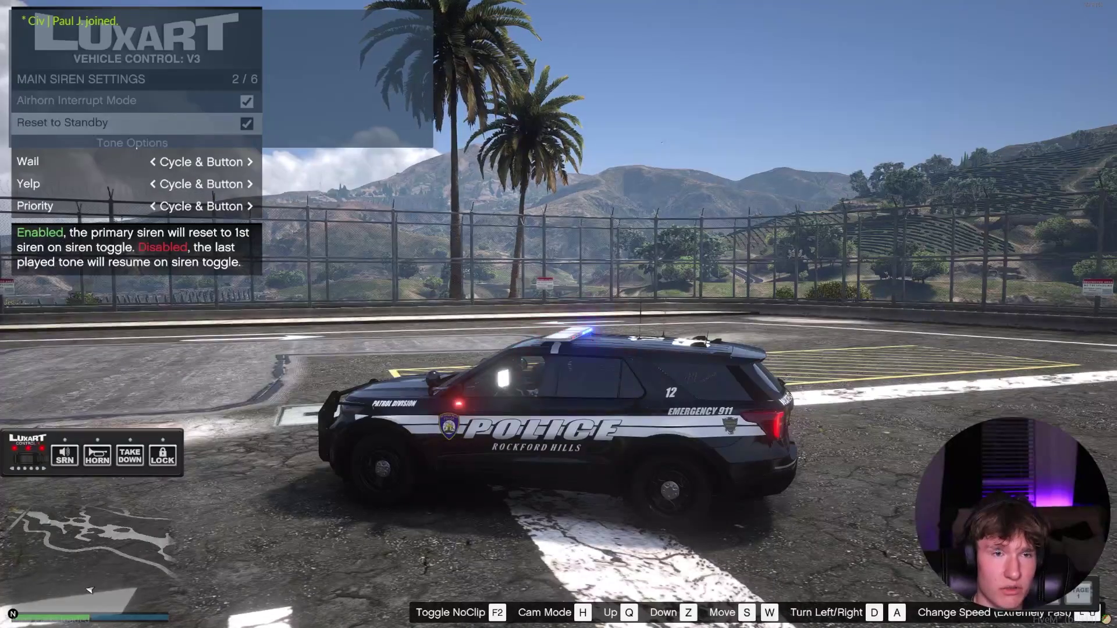
pyautogui.press('BackSpace')
pyautogui.press('Return')
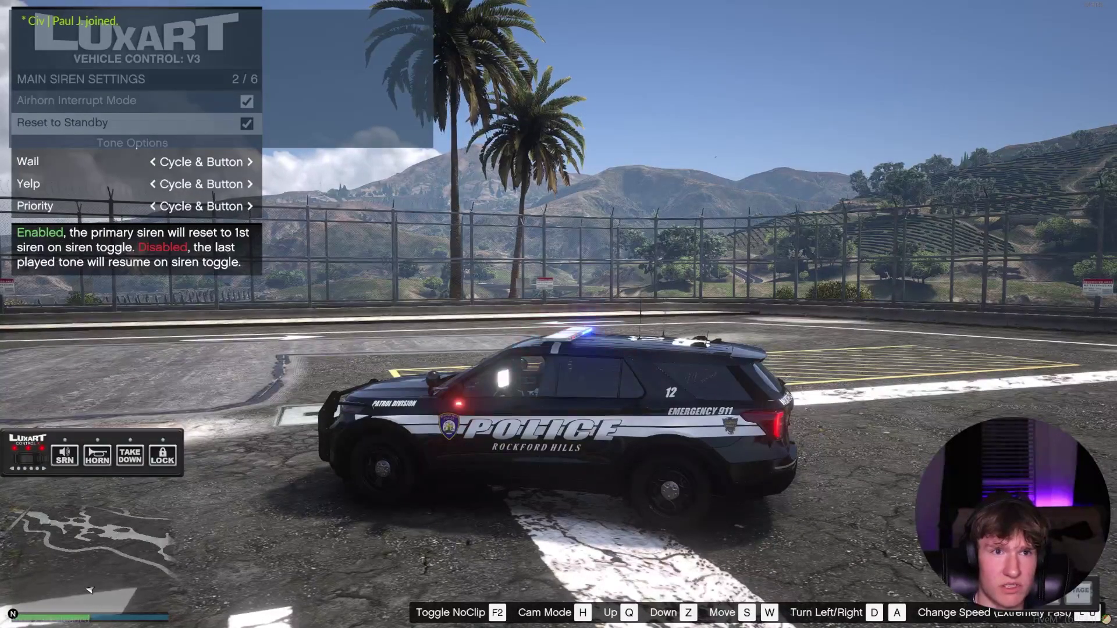
pyautogui.press('BackSpace')
# Step: Review the primary, secondary and auxiliary tone options and Siren Park Kill in the Luxart main menu
pyautogui.press('Down')
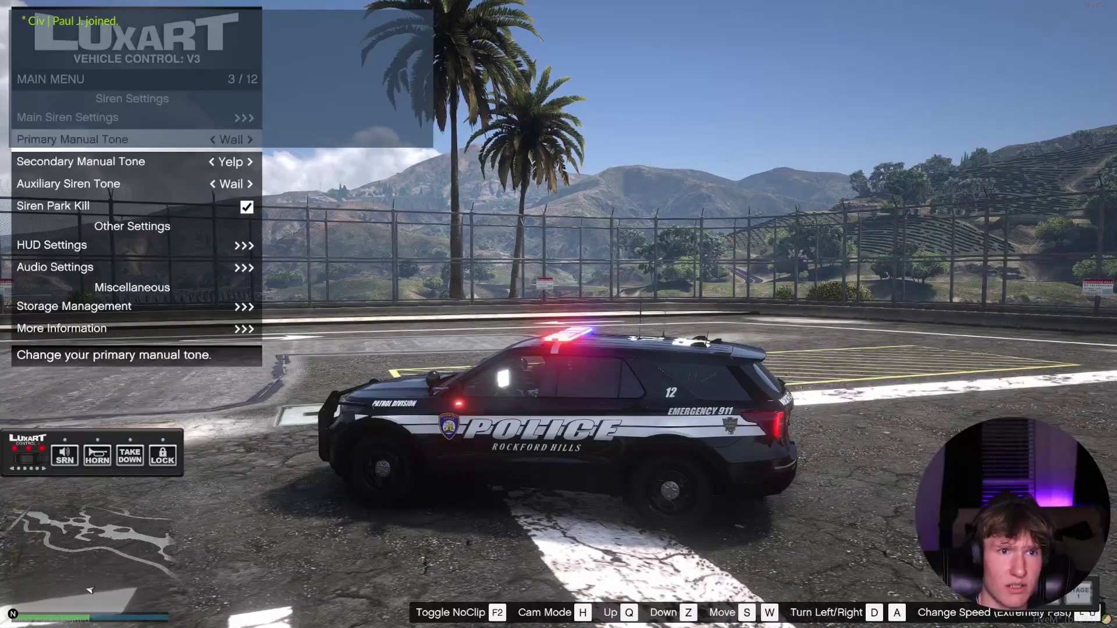
pyautogui.press('Down')
pyautogui.press('Down')
pyautogui.press('Down')
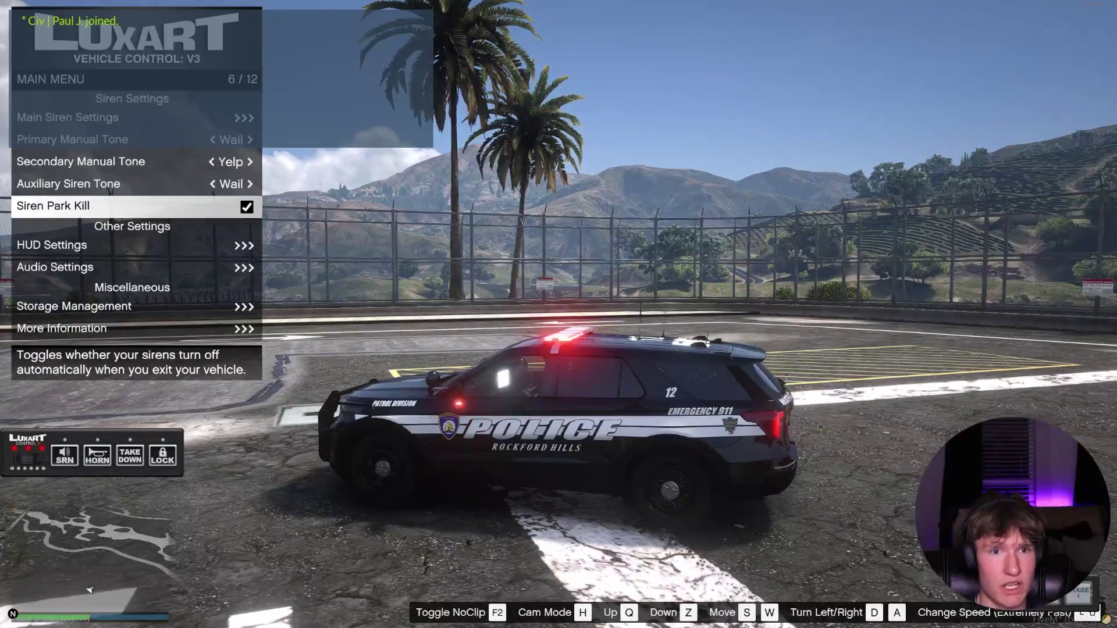
# Step: In the HUD Settings, cycle the Backlight option back to Auto and reduce the HUD scale slightly
pyautogui.press('Down')
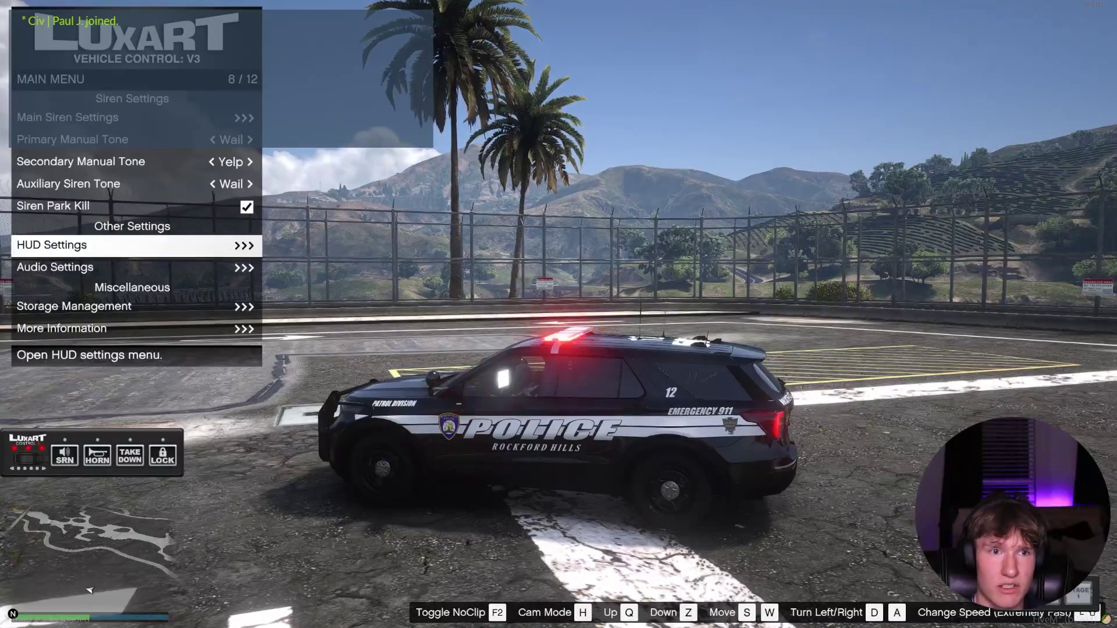
pyautogui.press('Return')
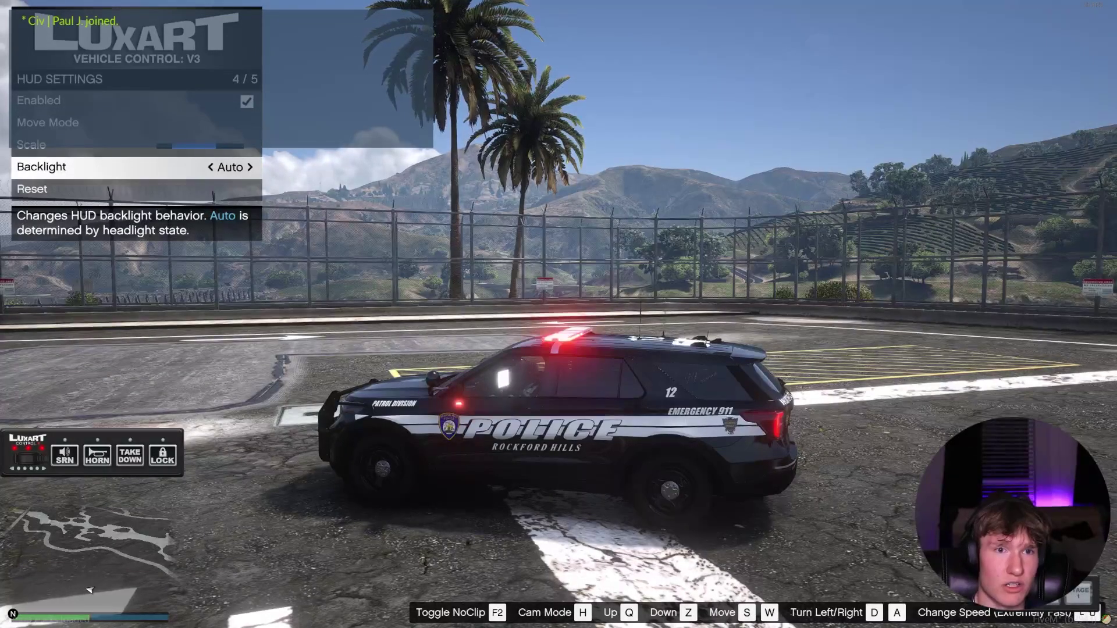
pyautogui.press('Right')
pyautogui.press('Right')
pyautogui.press('Right')
pyautogui.press('Up')
pyautogui.press('Up')
pyautogui.press('Down')
pyautogui.press('Left')
pyautogui.press('Right')
pyautogui.press('Up')
pyautogui.press('Up')
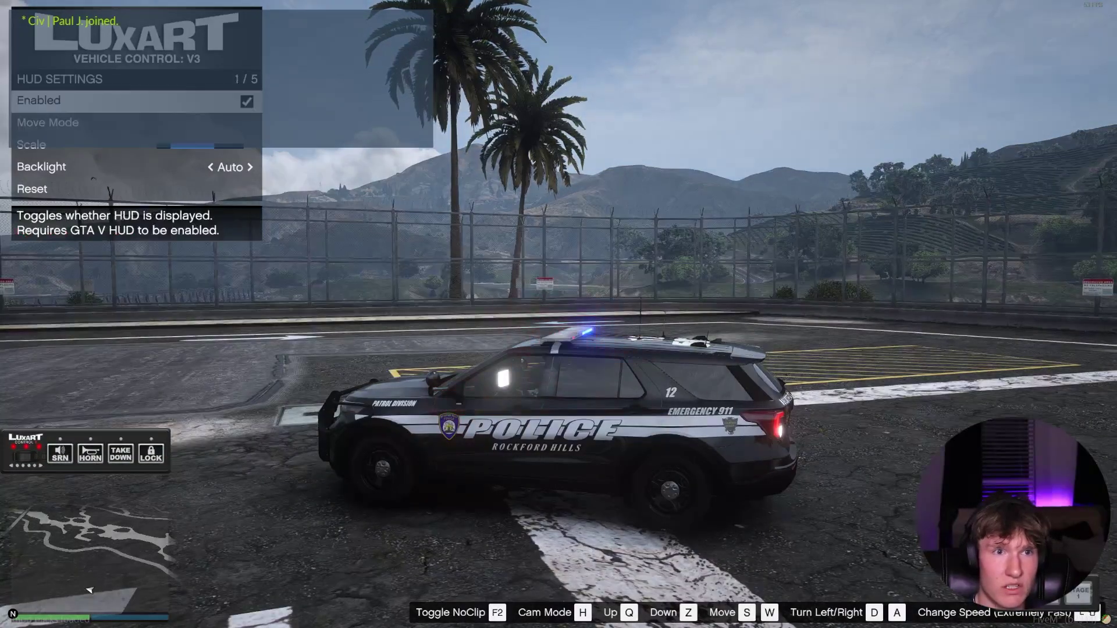
# Step: In the Audio Settings, change the Siren Box Scheme to Cencom and test its click sounds by toggling the emergency lights
pyautogui.press('BackSpace')
pyautogui.press('Down')
pyautogui.press('Down')
pyautogui.press('Up')
pyautogui.press('Return')
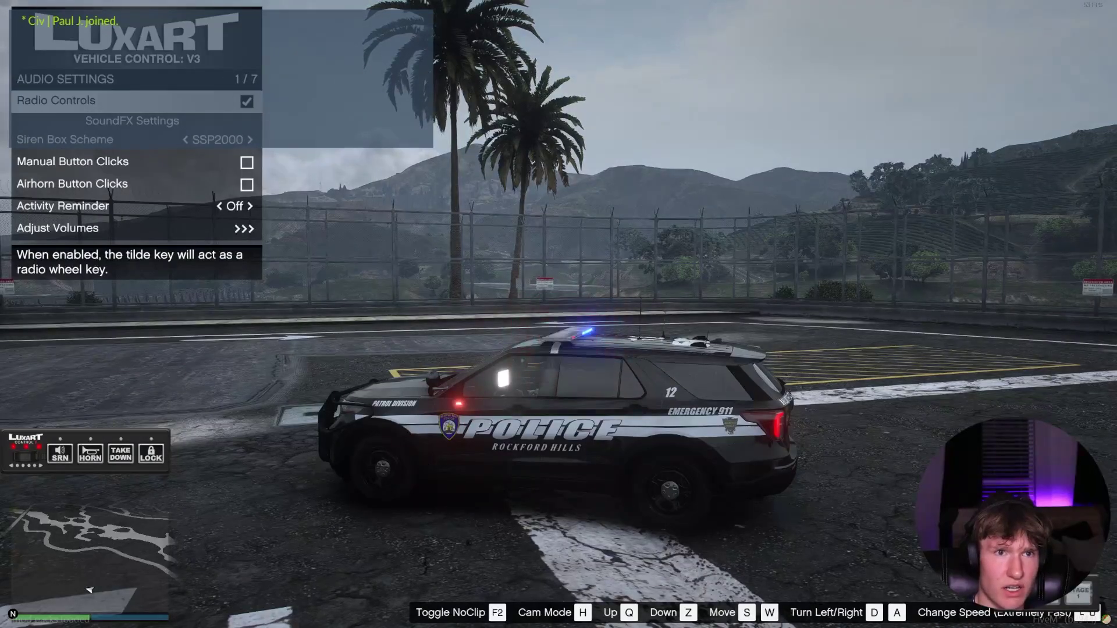
pyautogui.press('Down')
pyautogui.press('Right')
pyautogui.press('q')
pyautogui.press('Right')
pyautogui.press('q')
pyautogui.press('q')
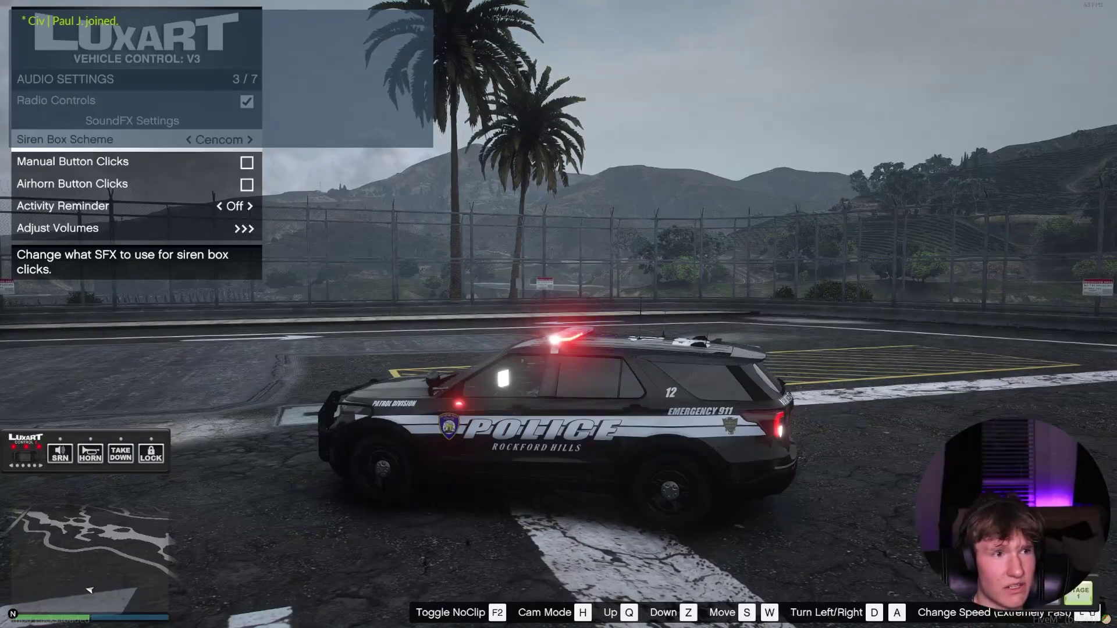
# Step: Set the Siren Box Scheme to ST300, test it with the emergency lights and return to the main menu
pyautogui.press('Right')
pyautogui.press('q')
pyautogui.press('q')
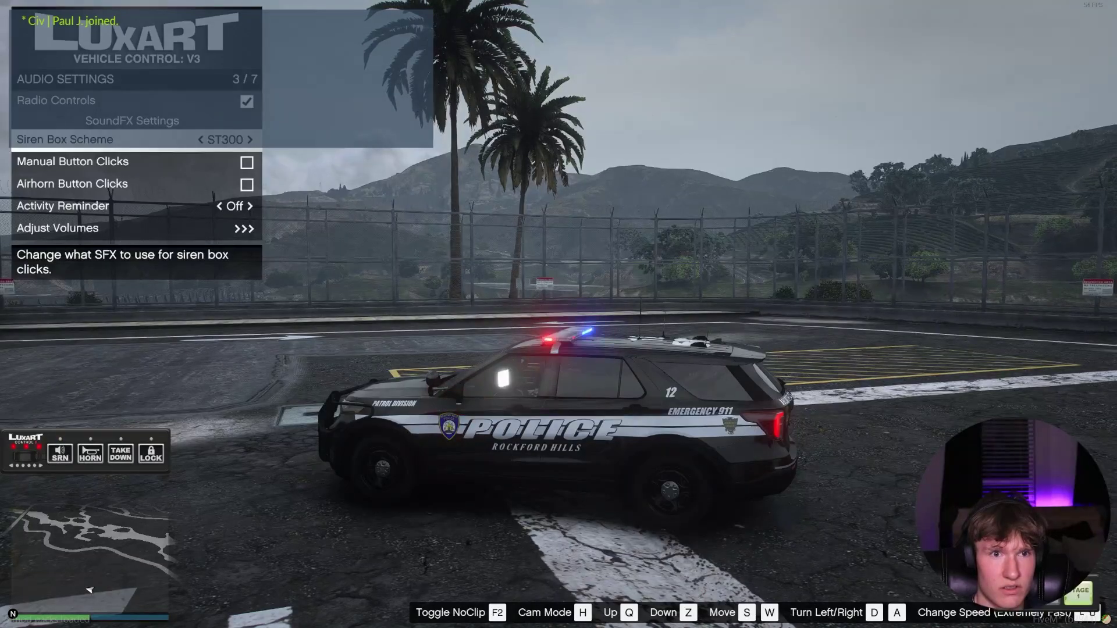
pyautogui.press('Down')
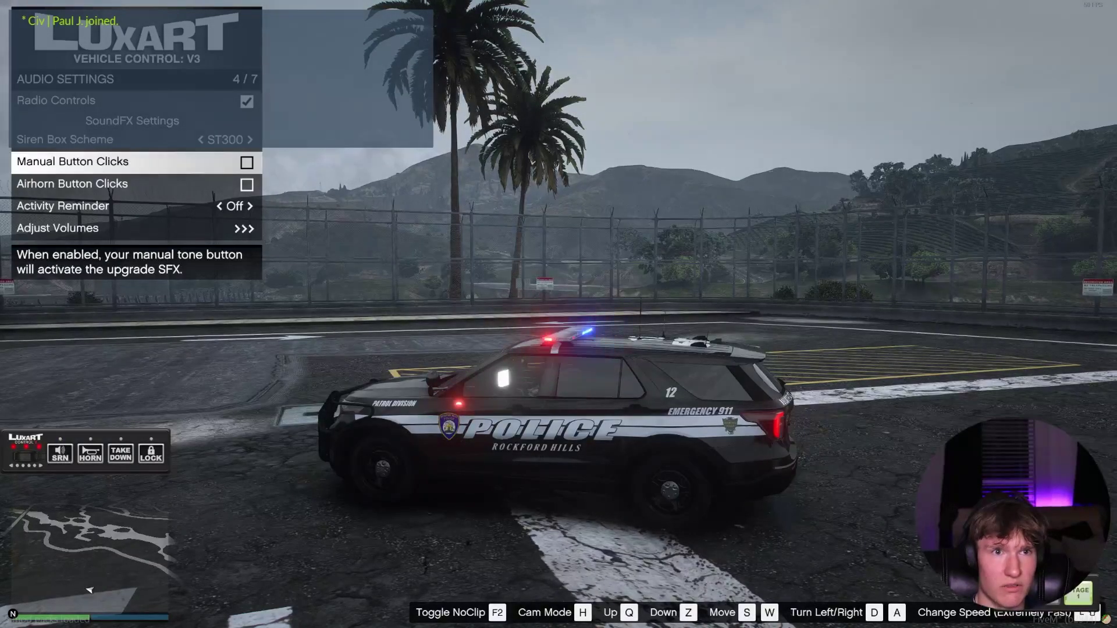
pyautogui.press('BackSpace')
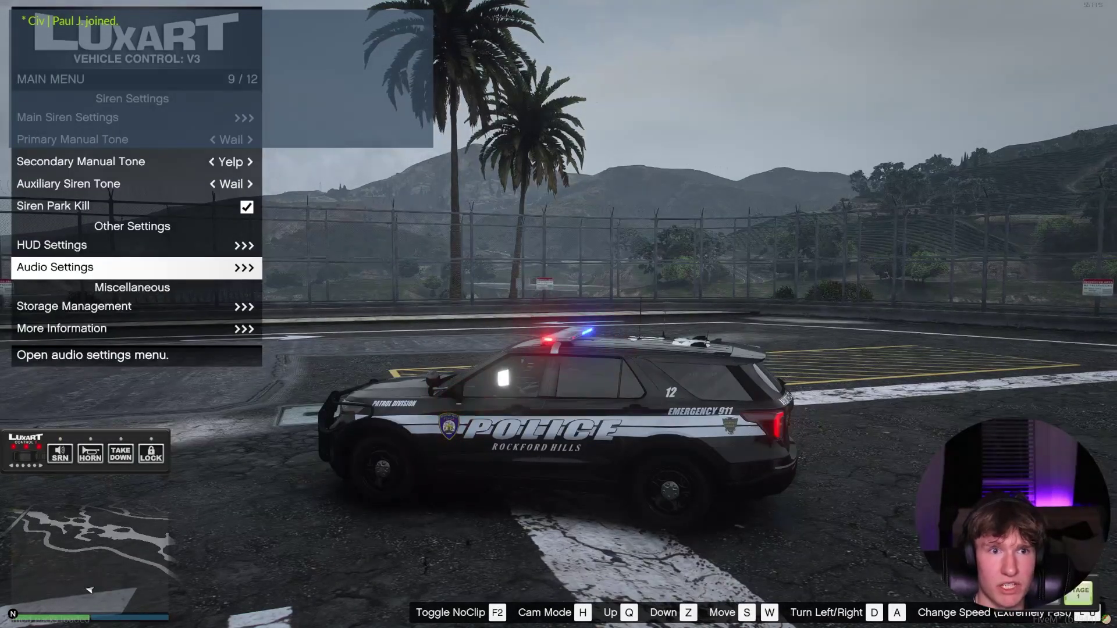